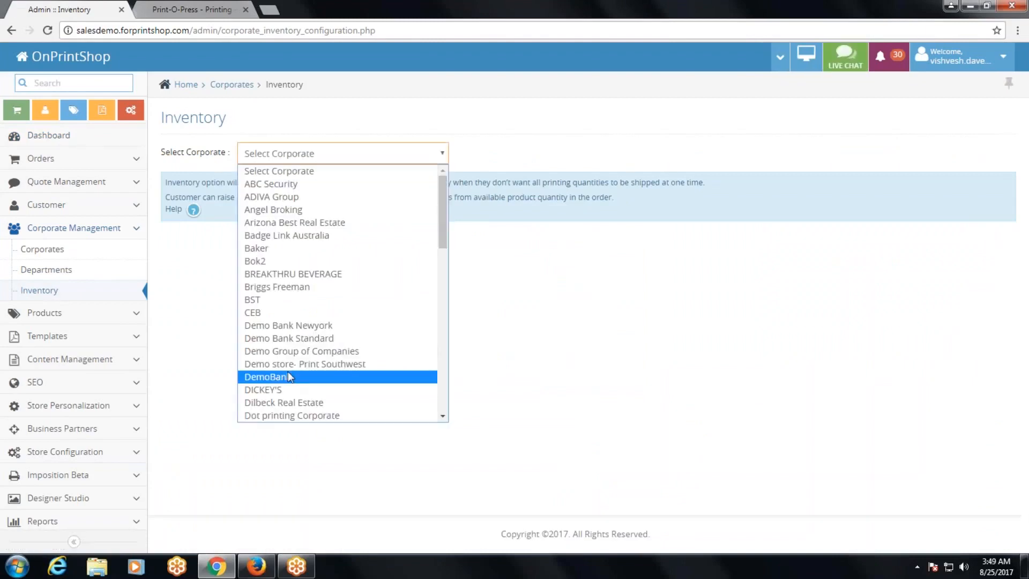
Load the DemoBank corporate's inventory and filter its product list by "Business Card"
left_click(289, 377)
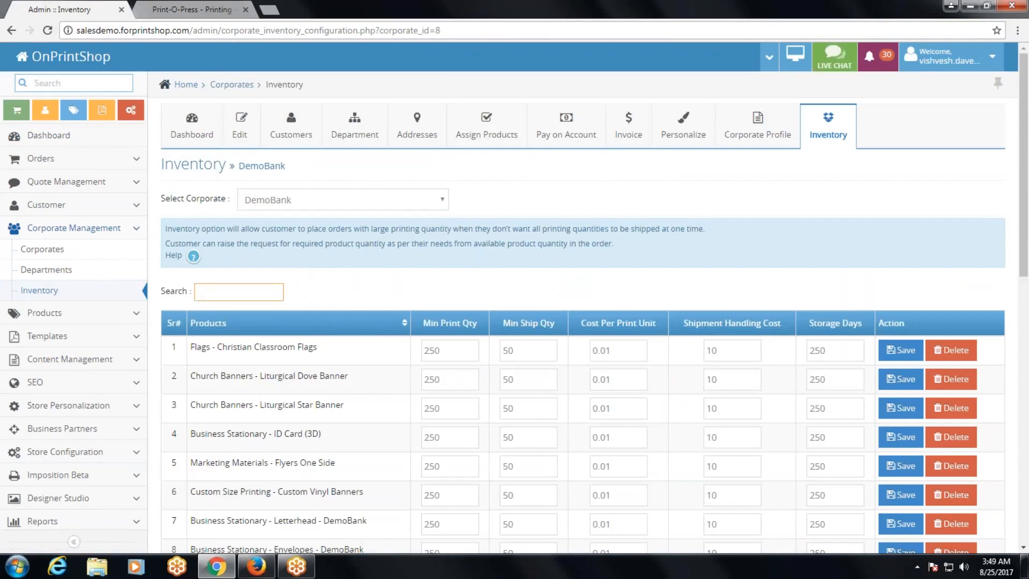
type("Bu")
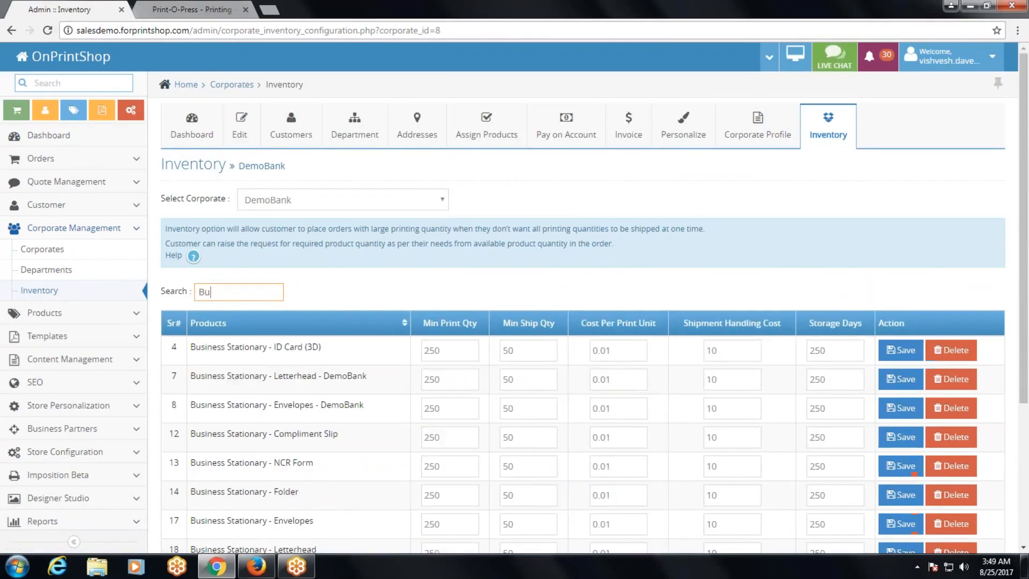
type("siness Card")
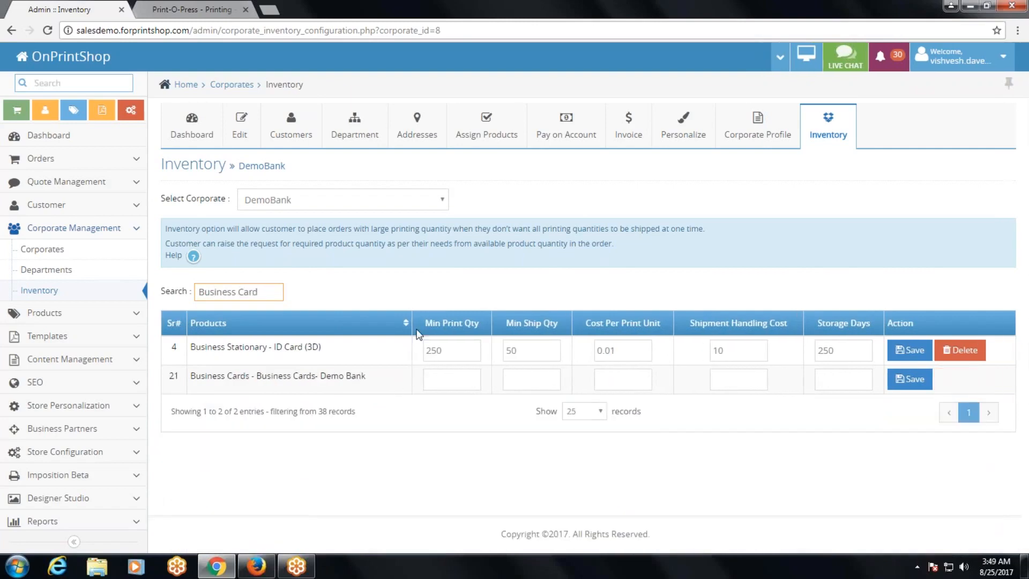
Set the minimum print quantity to 5000 and minimum ship quantity to 1200 for Business Cards- Demo Bank
left_click_drag(425, 324, 476, 324)
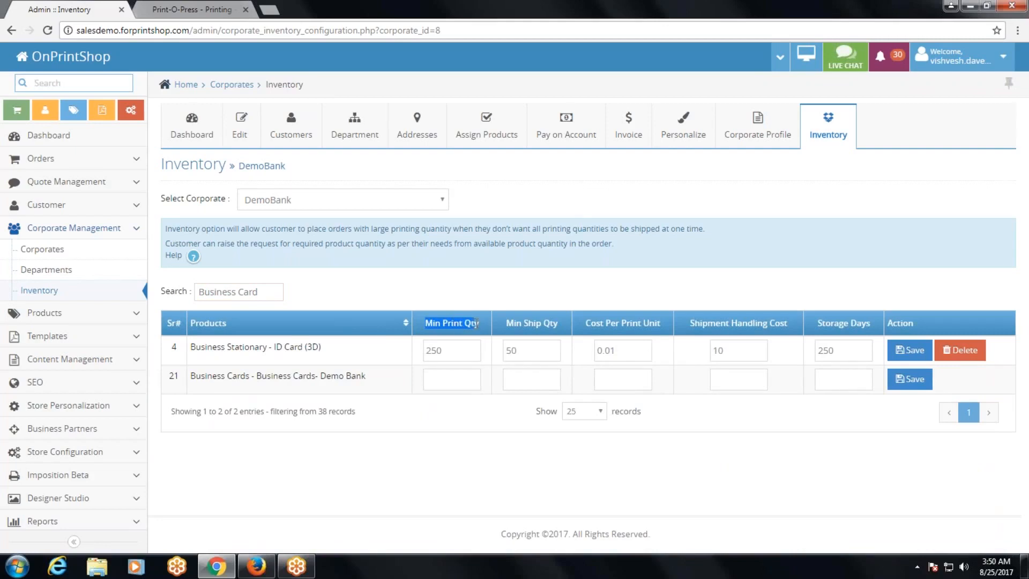
left_click(437, 378)
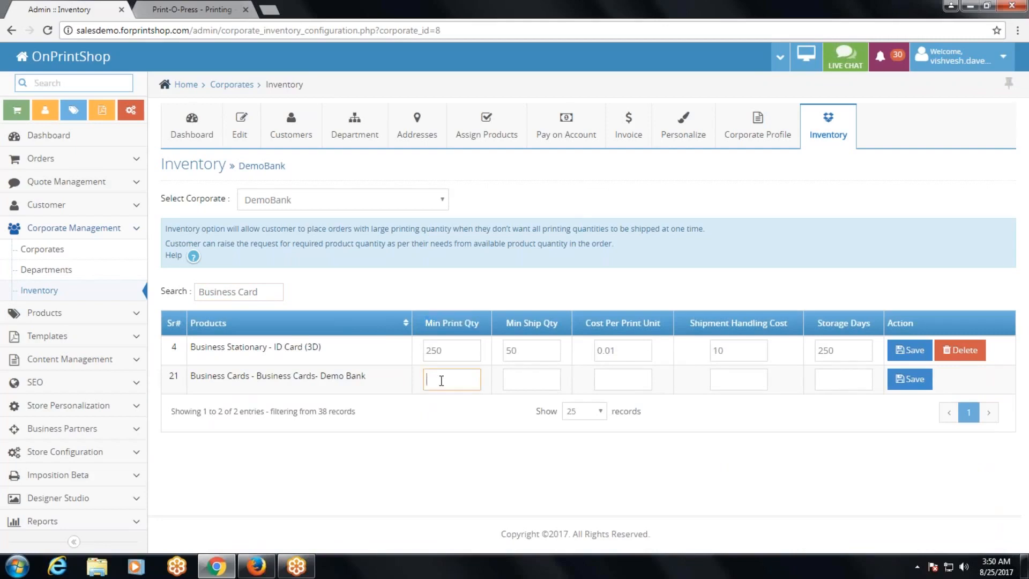
type("5000")
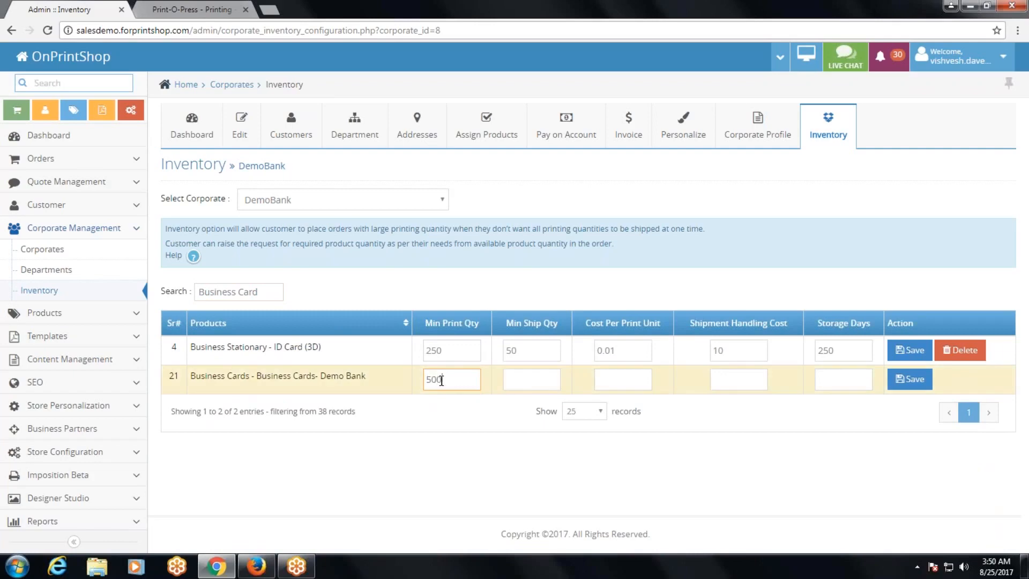
left_click_drag(506, 322, 559, 323)
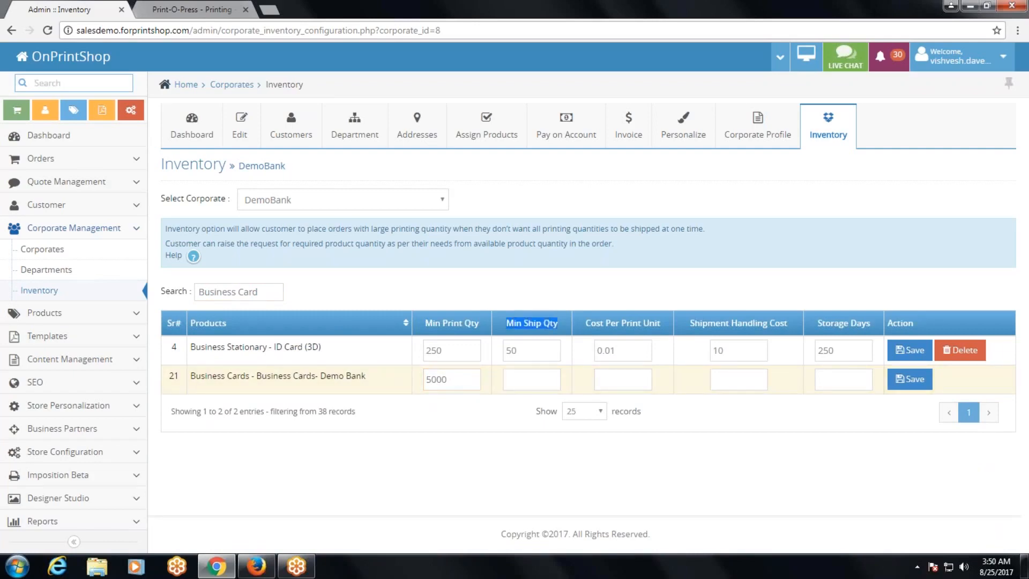
left_click(535, 381)
type("1200")
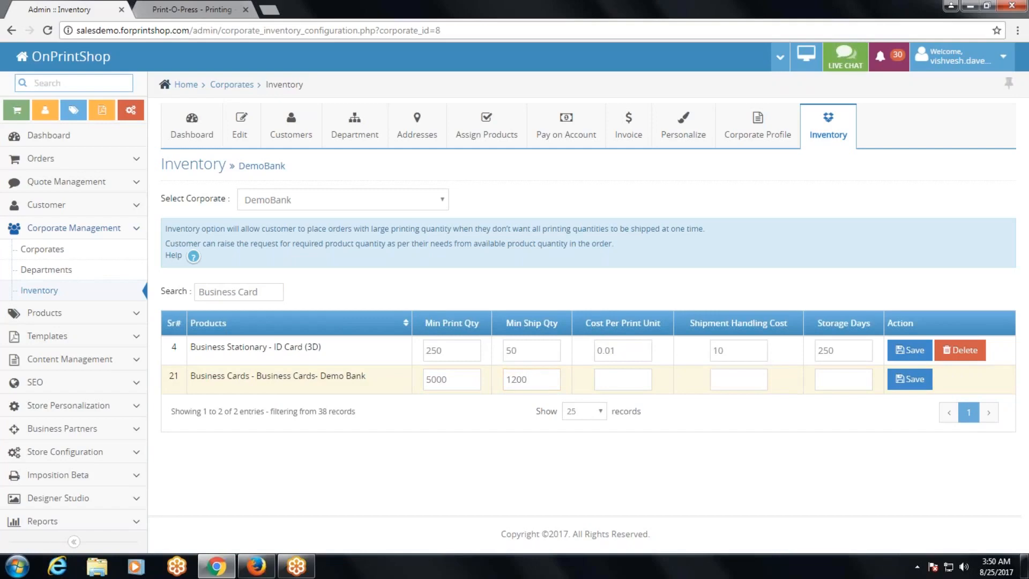
Set the cost per print unit to 0.01 and shipment handling cost to 10 for Business Cards- Demo Bank
left_click_drag(585, 322, 659, 324)
left_click(629, 382)
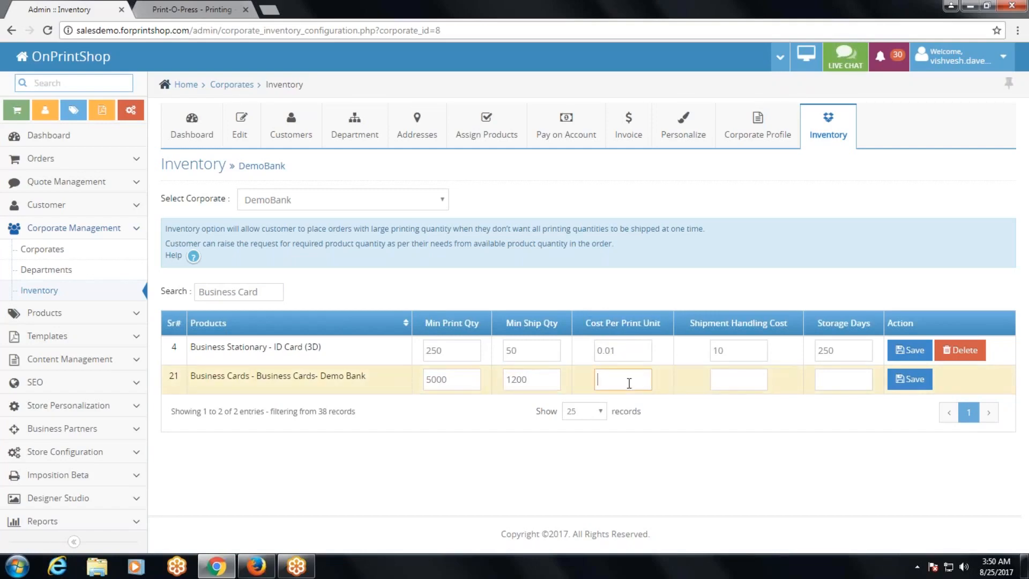
double_click(462, 384)
left_click(625, 381)
type("0.01")
left_click_drag(690, 324, 796, 323)
left_click(739, 380)
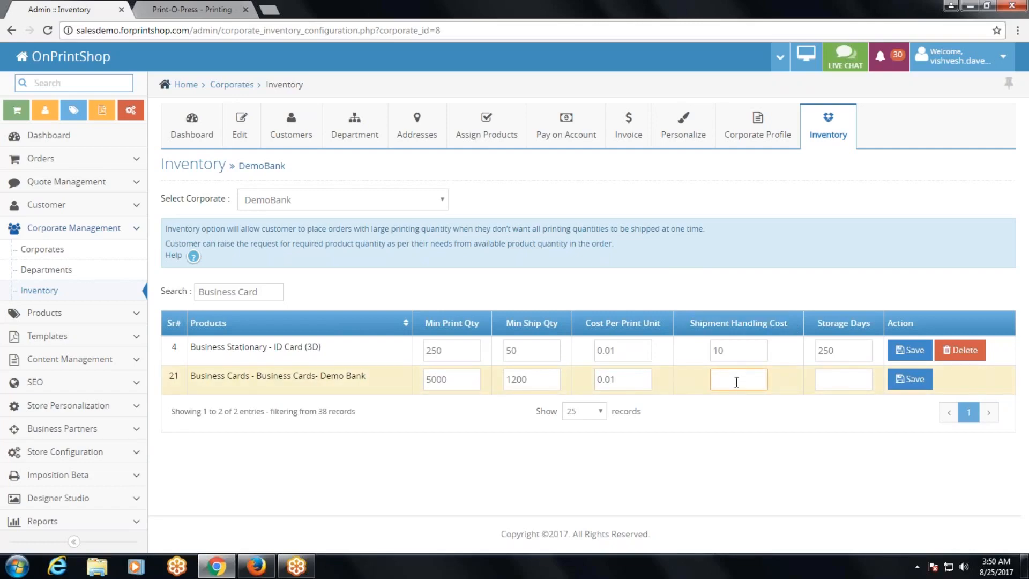
type("10")
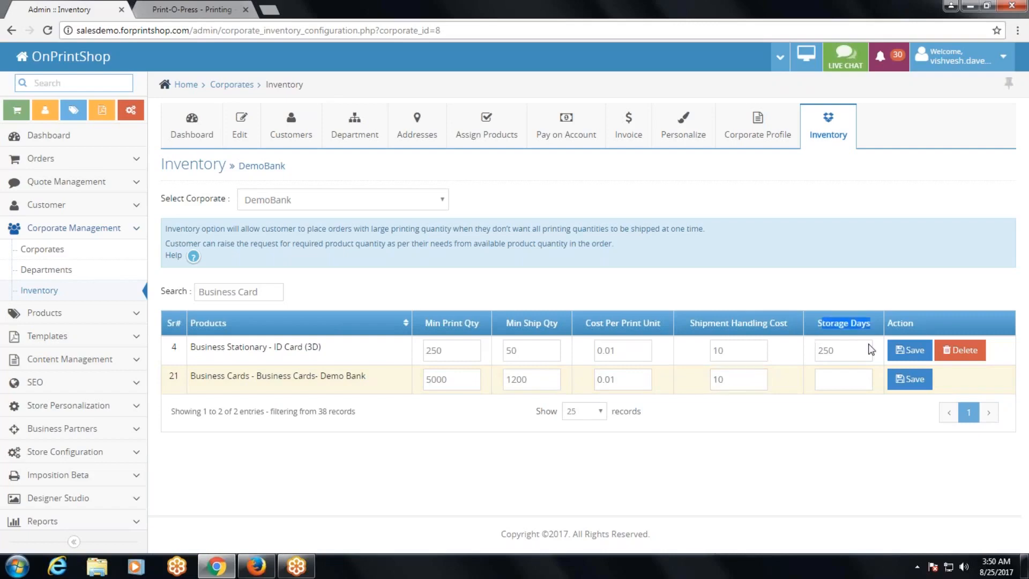
Set the storage days to 90 for Business Cards- Demo Bank and save that product's inventory record
left_click(835, 381)
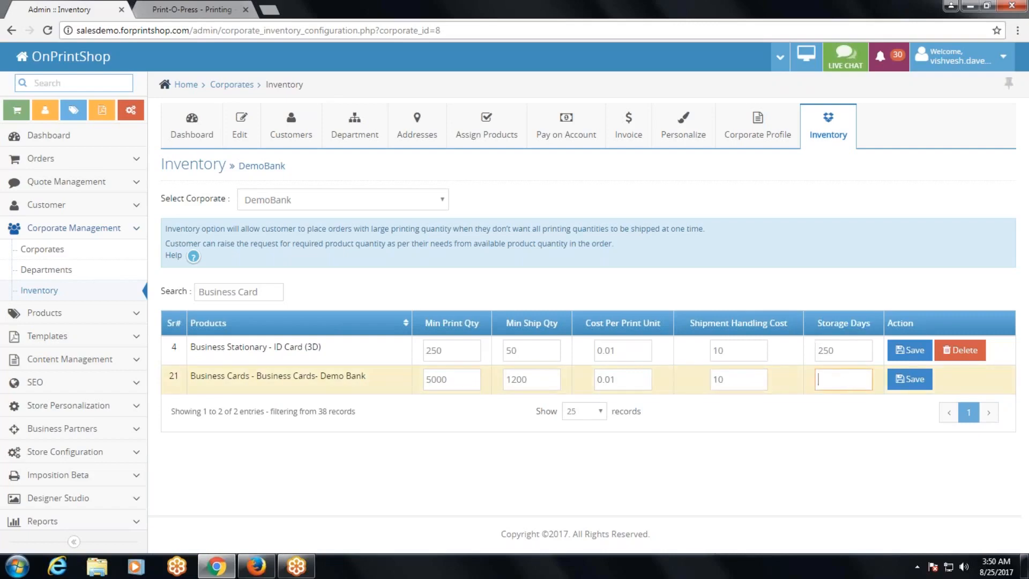
left_click(462, 381)
left_click_drag(461, 381, 439, 382)
left_click(831, 381)
type("90")
left_click(793, 417)
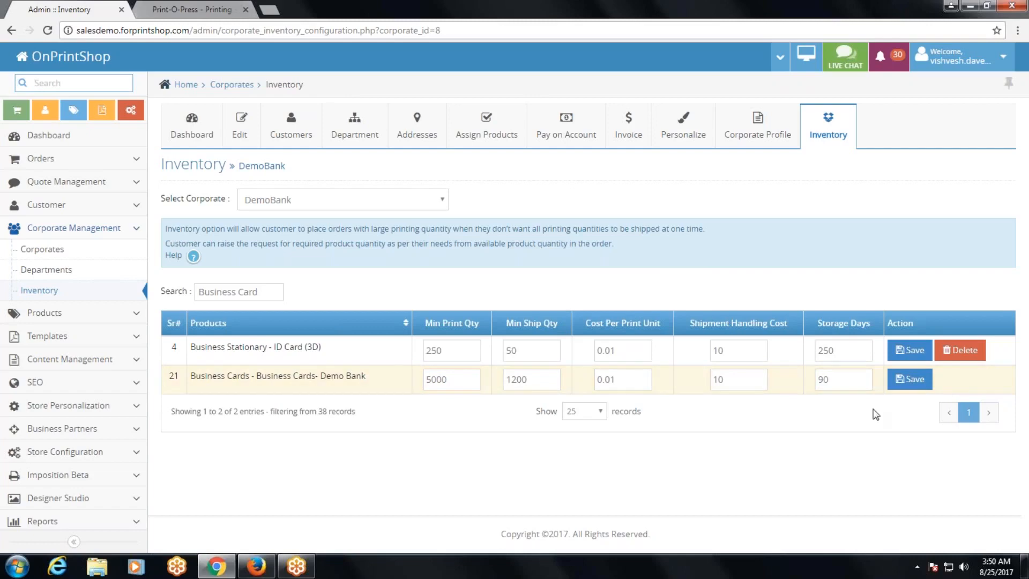
left_click_drag(839, 376, 820, 383)
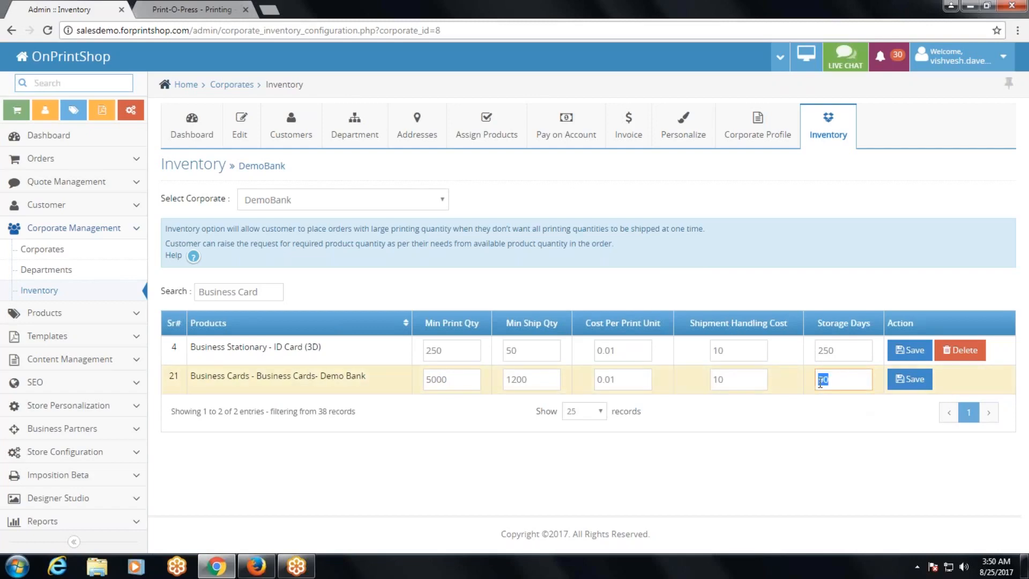
left_click(457, 382)
double_click(457, 382)
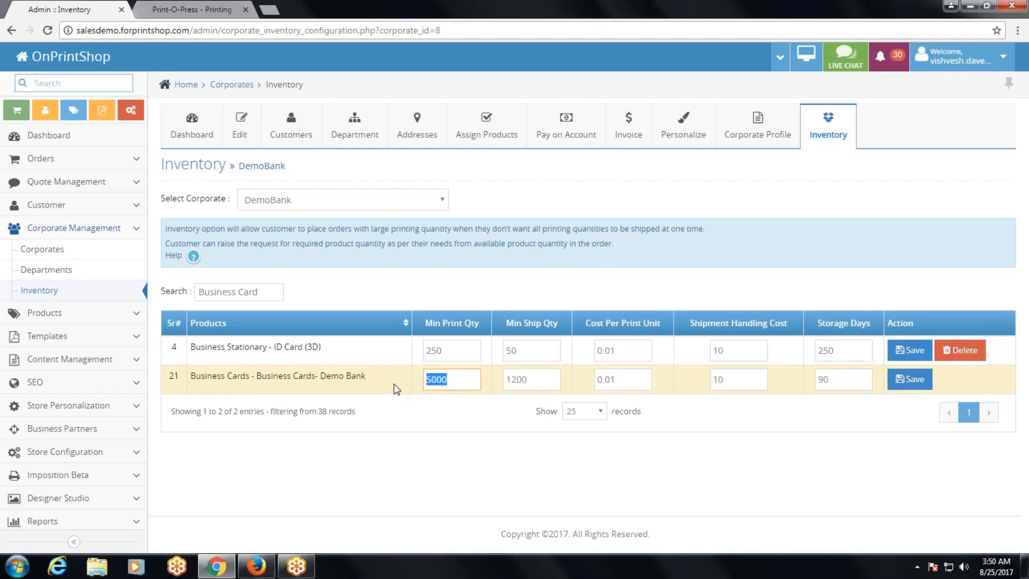
left_click(845, 379)
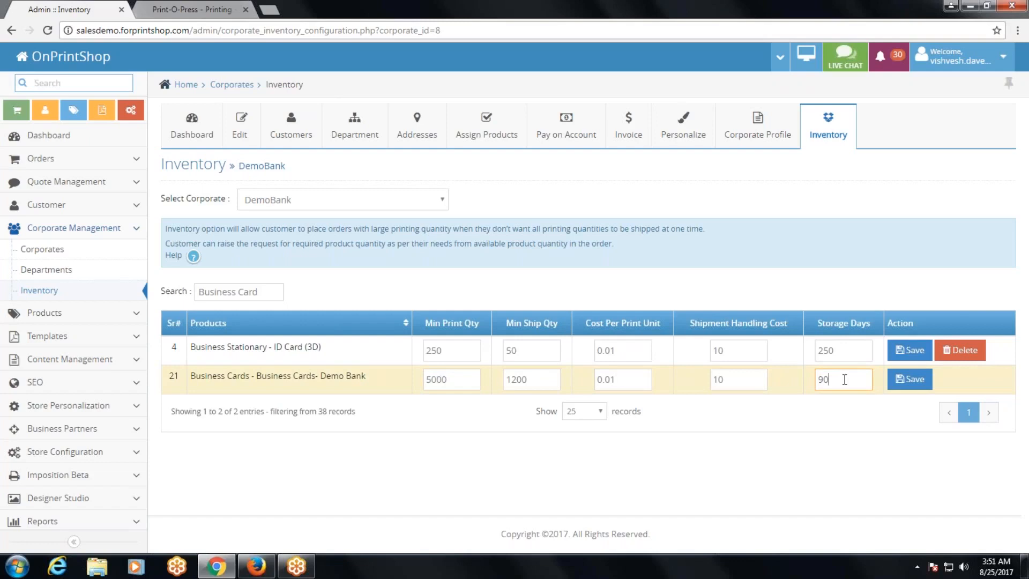
left_click(909, 381)
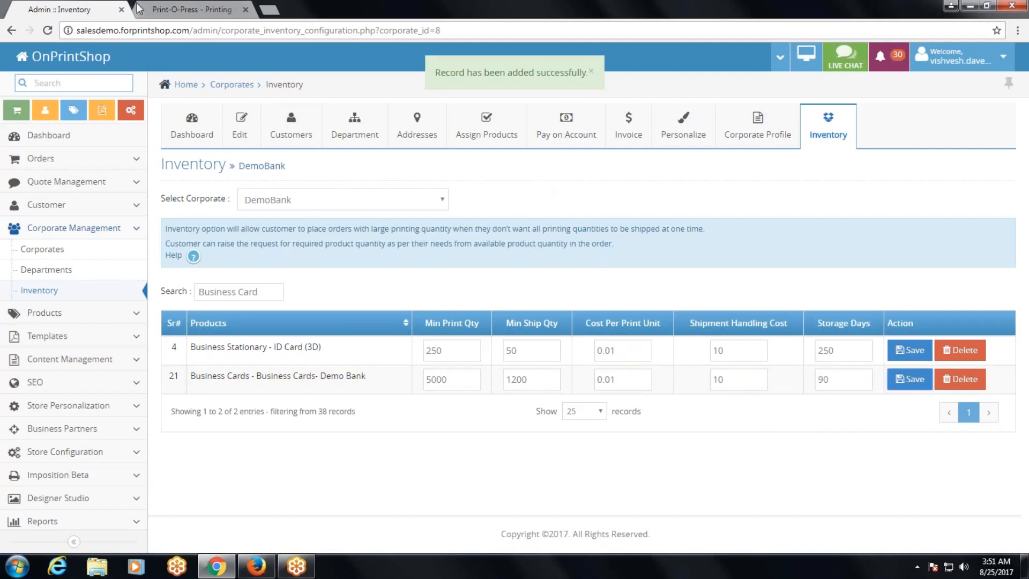
Switch to the DemoBank storefront, log in with the prefilled credentials and continue in My Account (Admin Department)
left_click(171, 9)
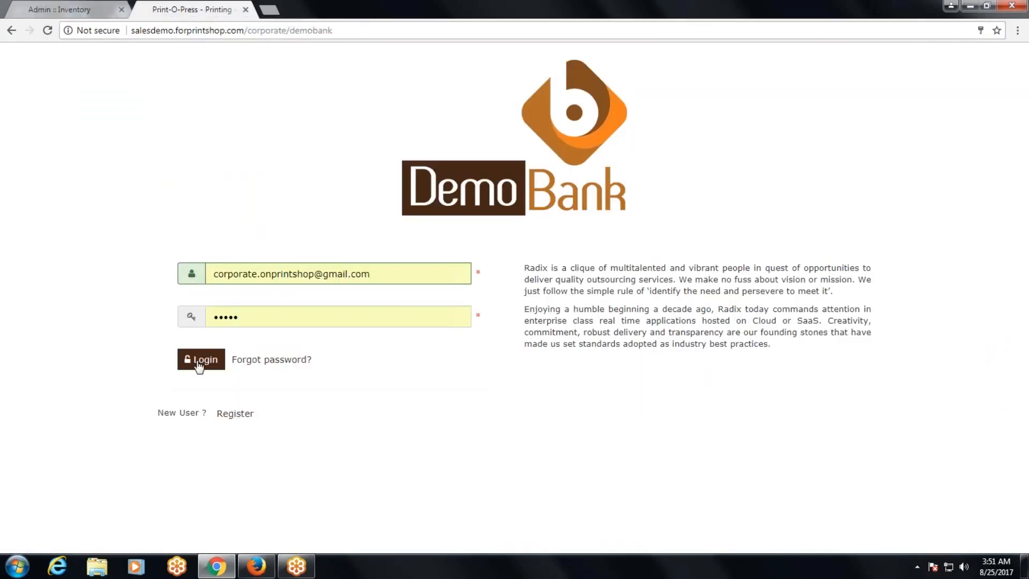
left_click(199, 366)
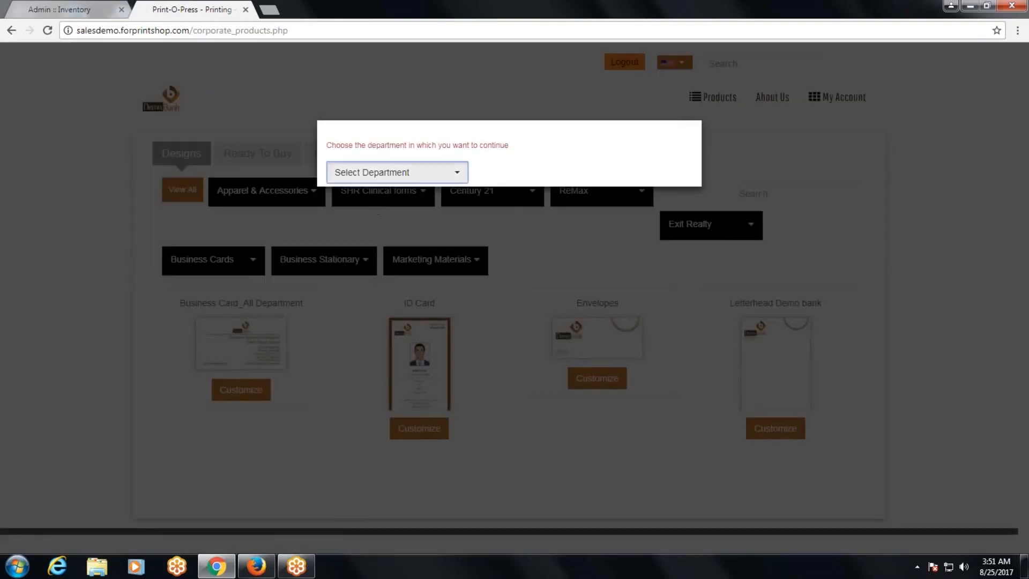
left_click(398, 172)
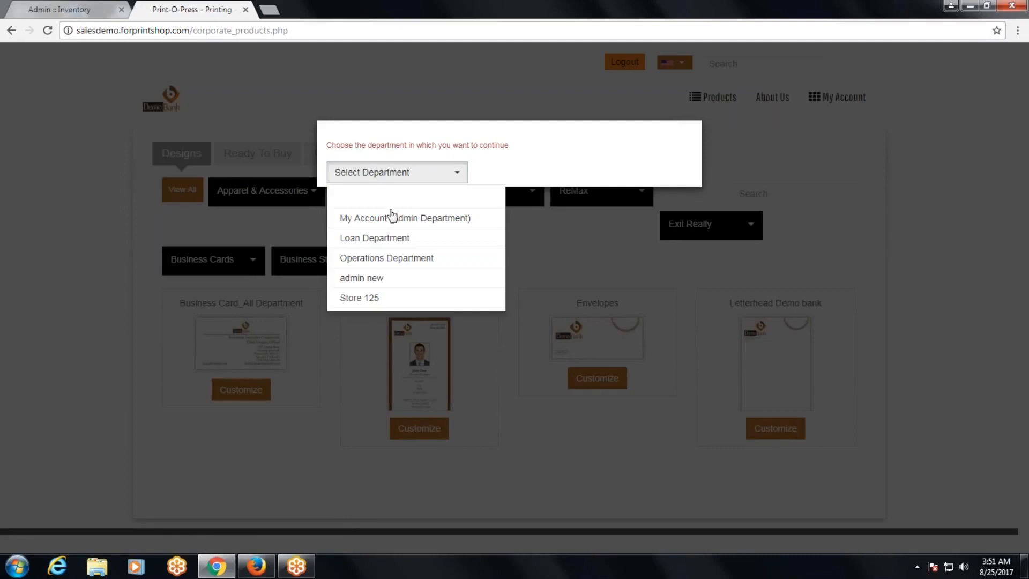
left_click(390, 217)
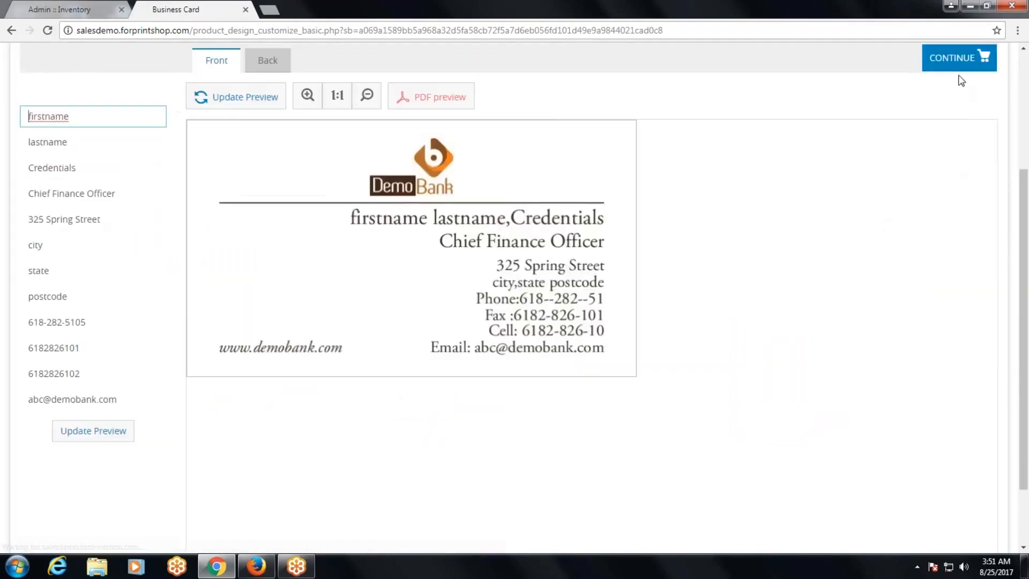
Continue with the business card design under the card name 20170824 and set the order quantity to 5000
left_click(957, 59)
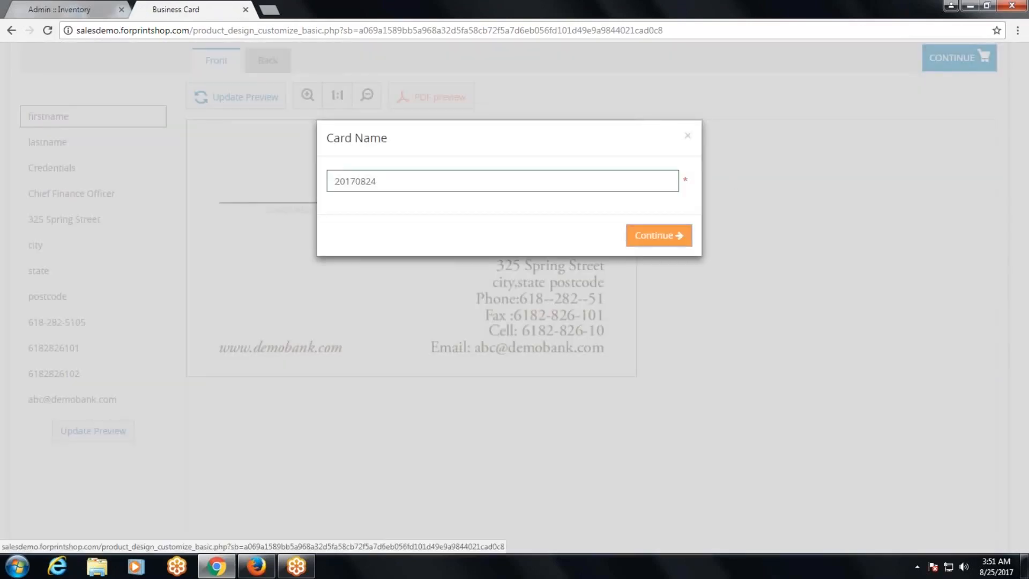
left_click(659, 235)
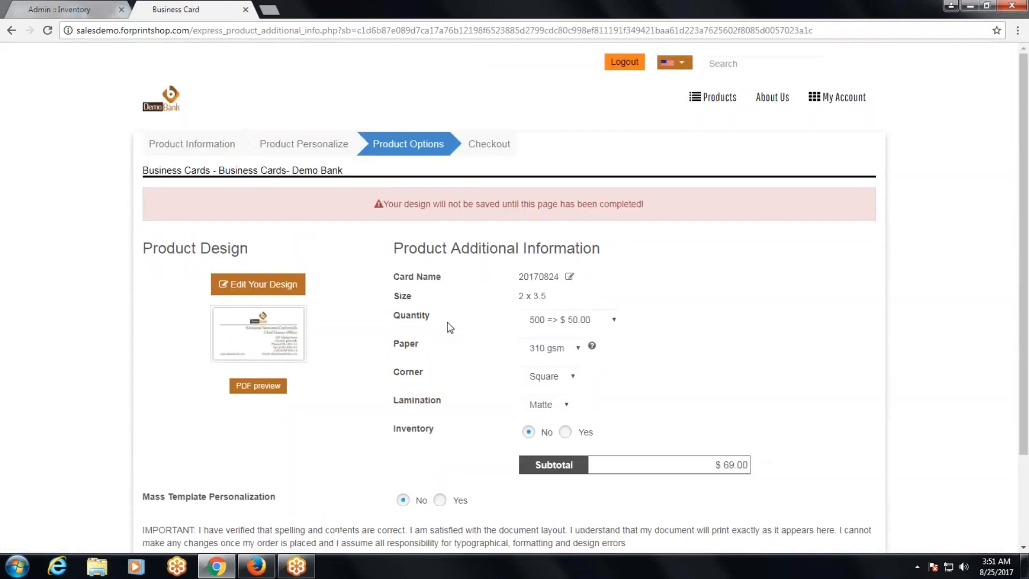
left_click(555, 317)
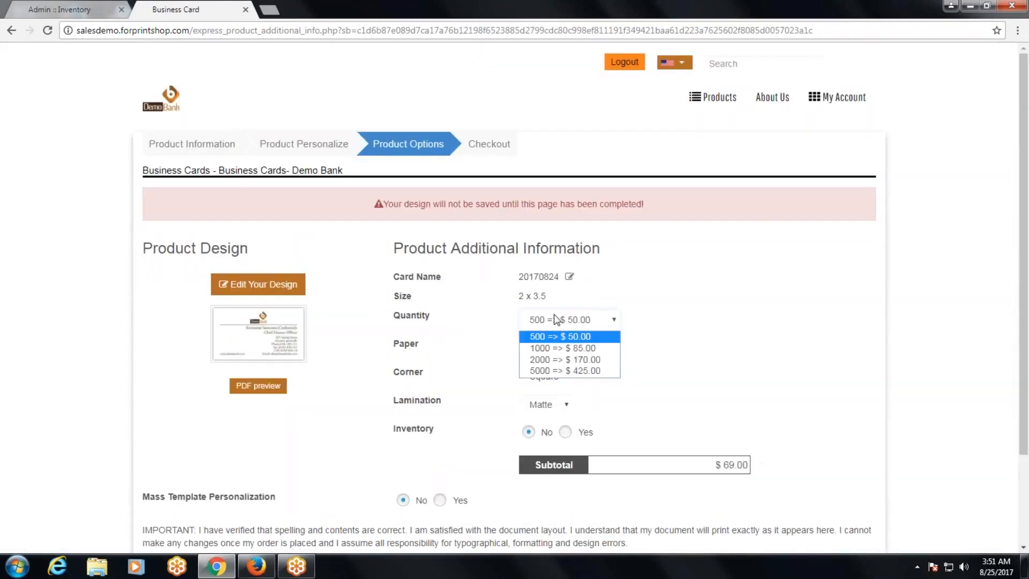
left_click(549, 370)
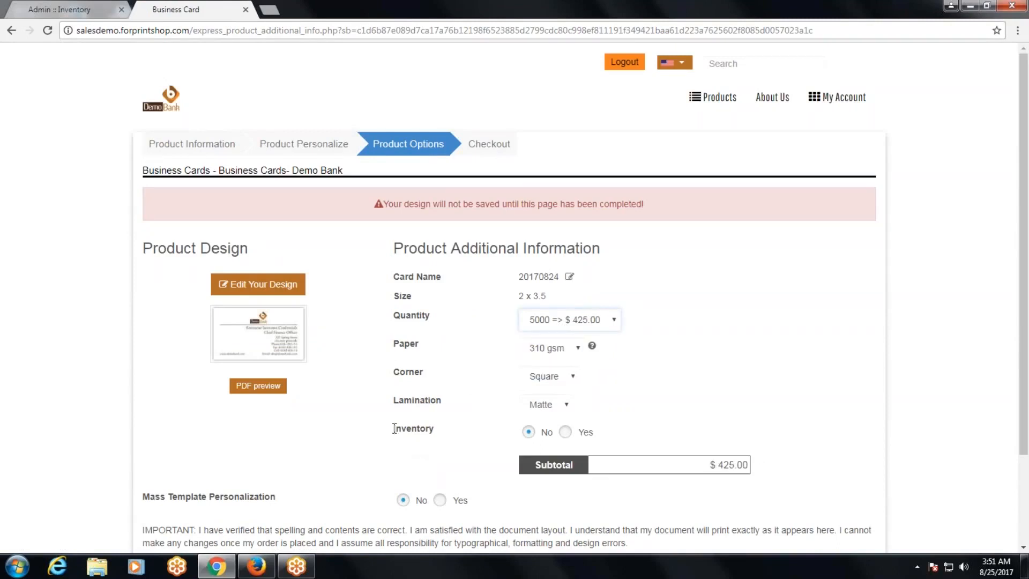
Enable the Inventory option for the business card order and check the minimum shipment quantity note
left_click_drag(393, 428, 454, 437)
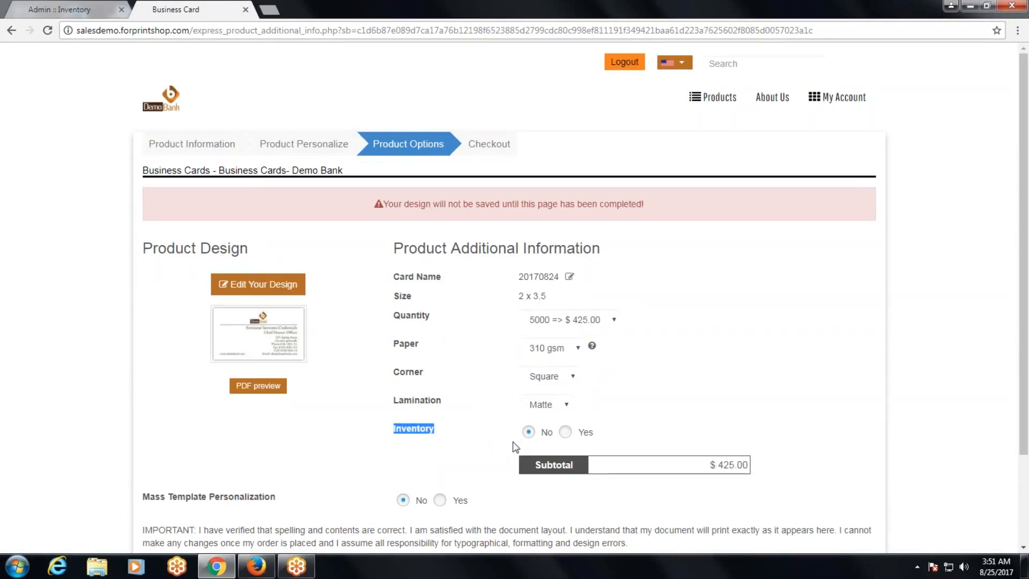
left_click(565, 432)
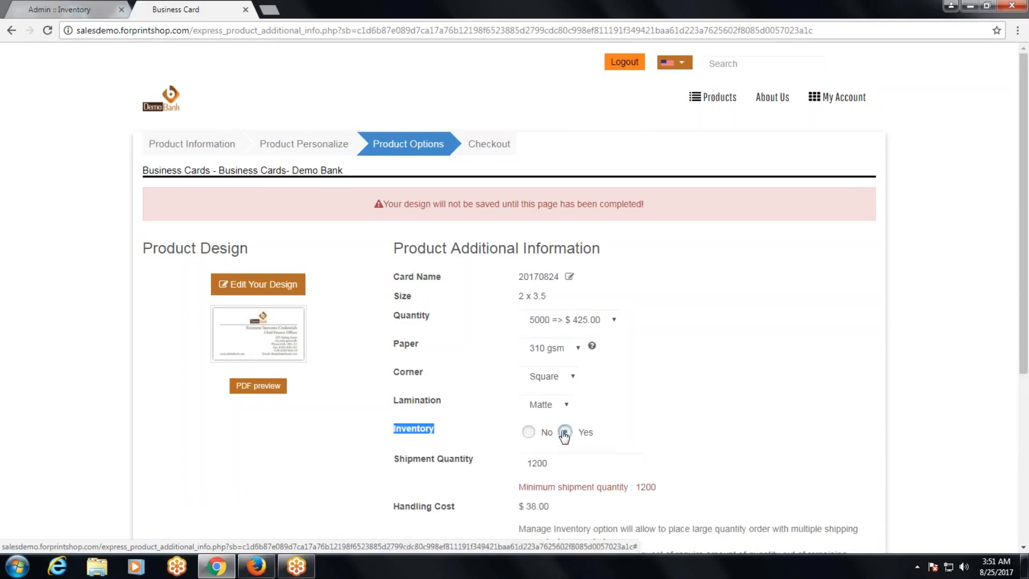
scroll(536, 407, "down", 3)
left_click(521, 362)
left_click_drag(521, 363, 673, 372)
left_click(674, 368)
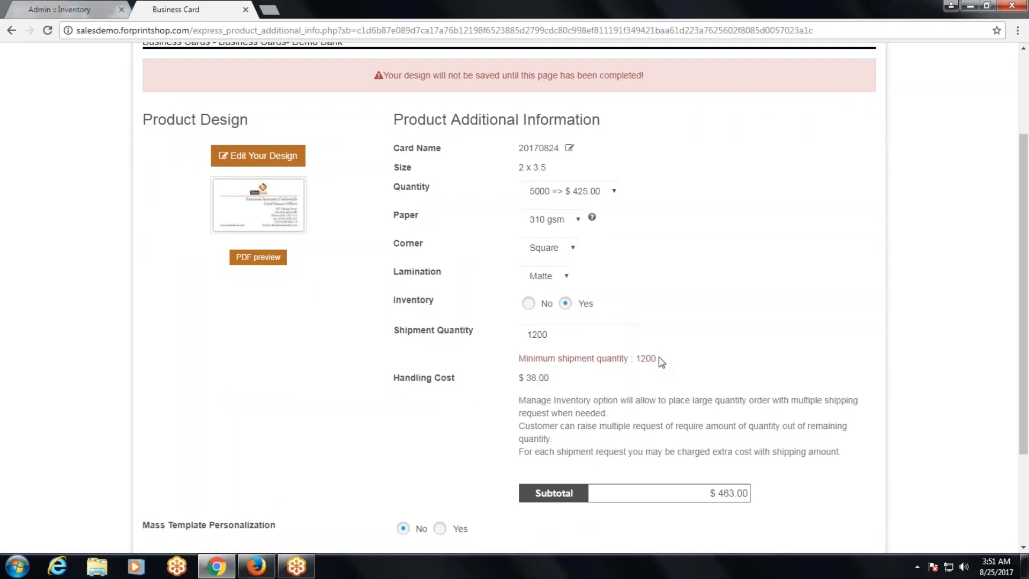
left_click_drag(659, 358, 519, 357)
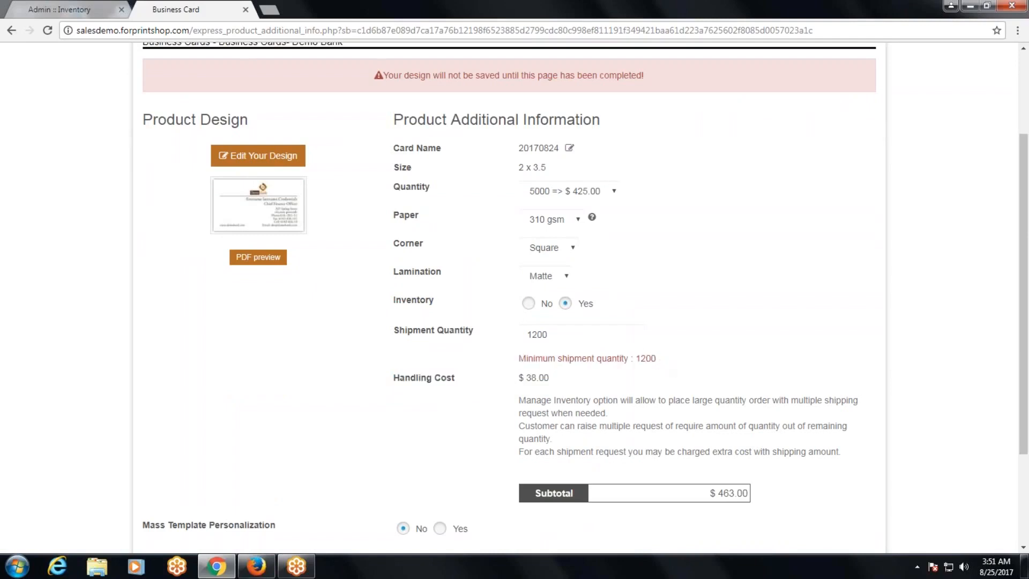
Set the shipment quantity to 1500 and check the resulting handling cost and subtotal
left_click(555, 335)
left_click_drag(391, 329, 490, 340)
left_click(552, 333)
left_click_drag(552, 333, 536, 337)
type("500")
left_click(499, 374)
left_click_drag(394, 377, 549, 378)
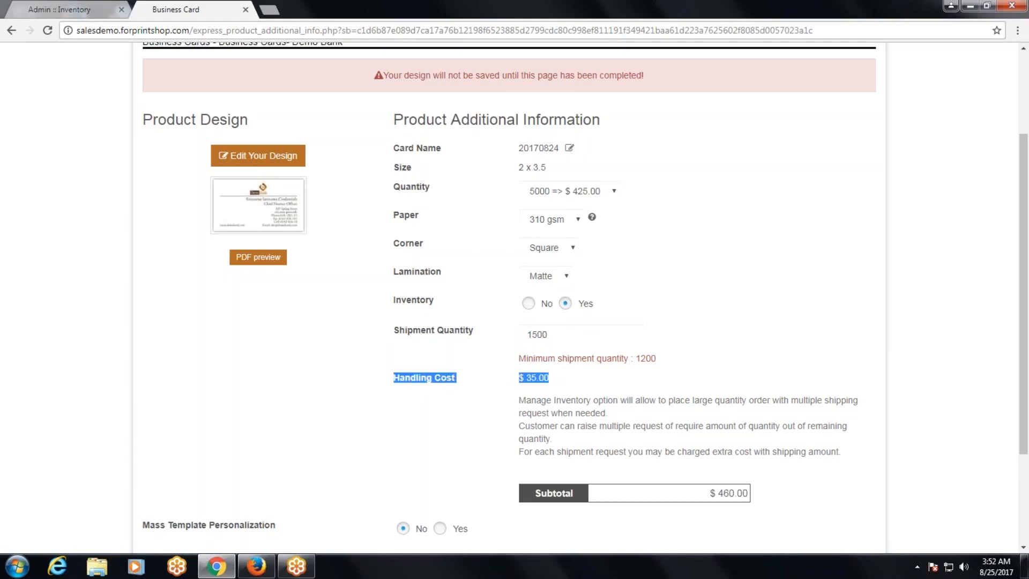
left_click_drag(706, 492, 745, 494)
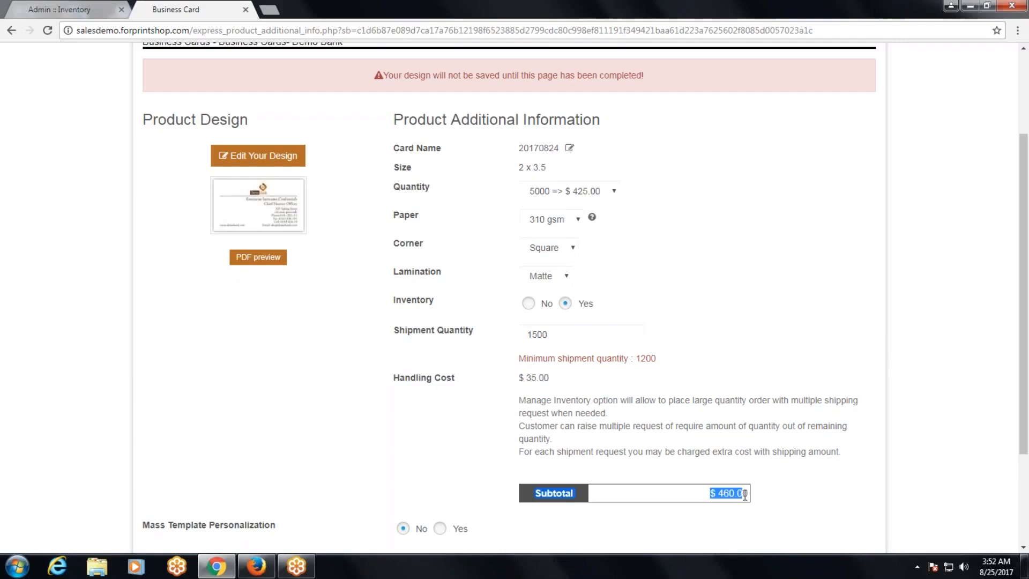
Agree to the terms of use, then save the business card design and add it to the cart
scroll(733, 387, "down", 3)
left_click(723, 375)
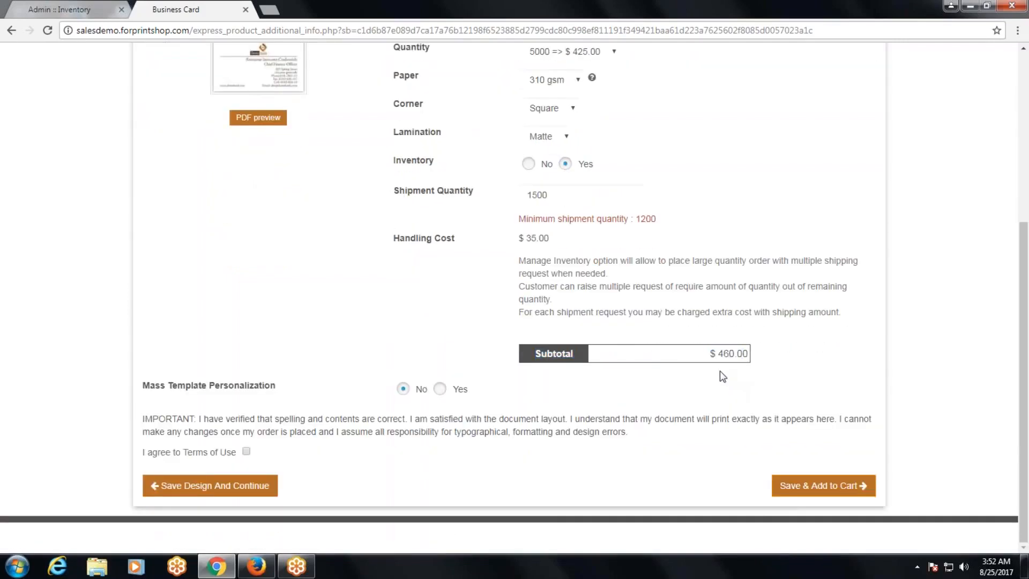
left_click(247, 451)
left_click(810, 486)
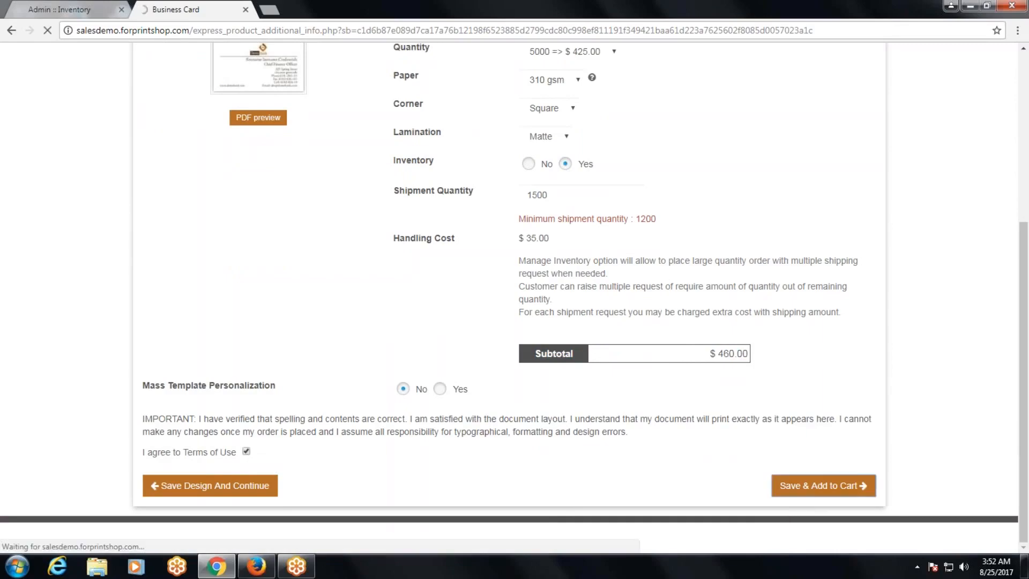
Choose Local Pickup as the shipping method at checkout and complete the business card order
scroll(339, 401, "down", 3)
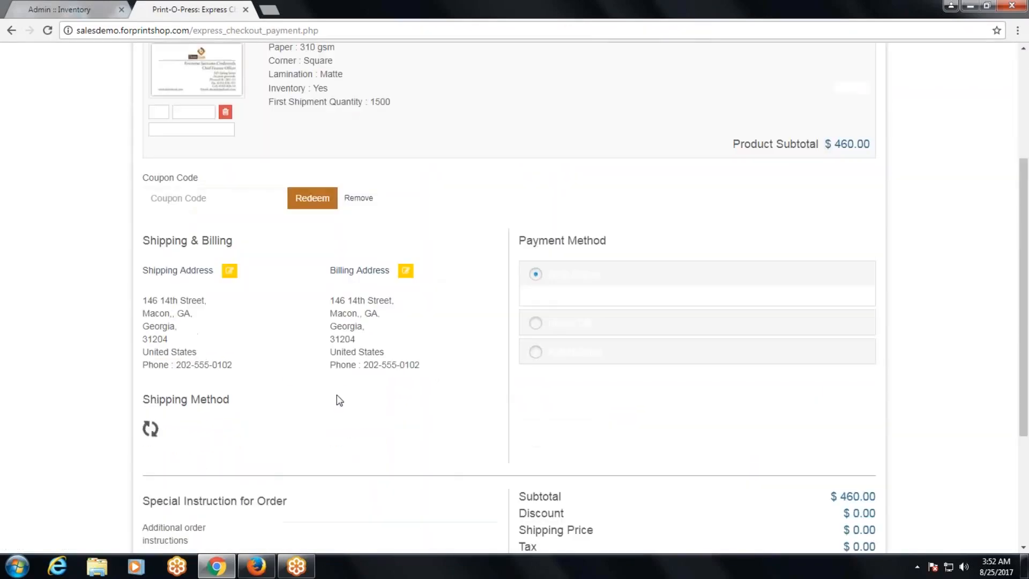
scroll(258, 420, "down", 1)
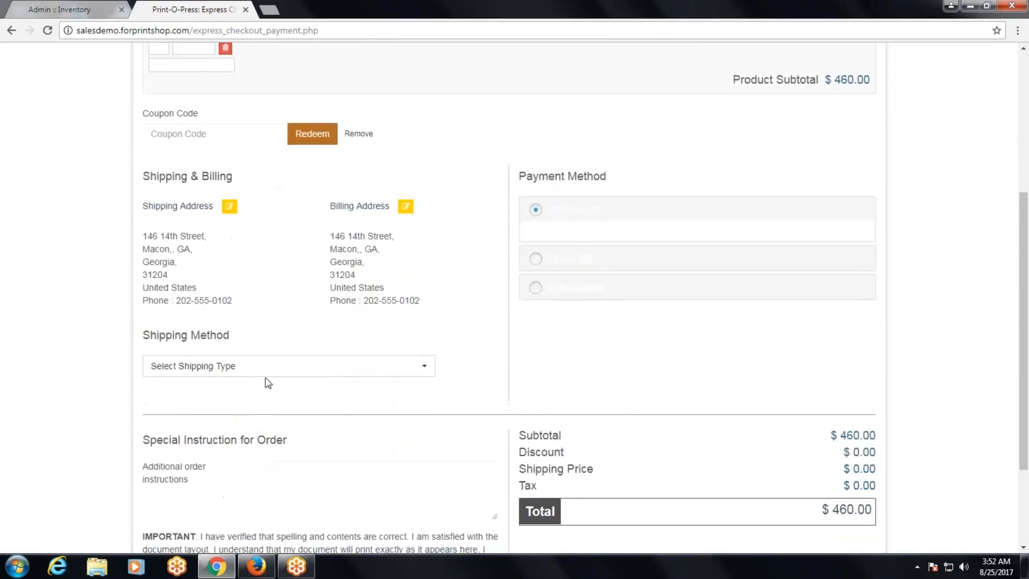
left_click(266, 366)
left_click(257, 453)
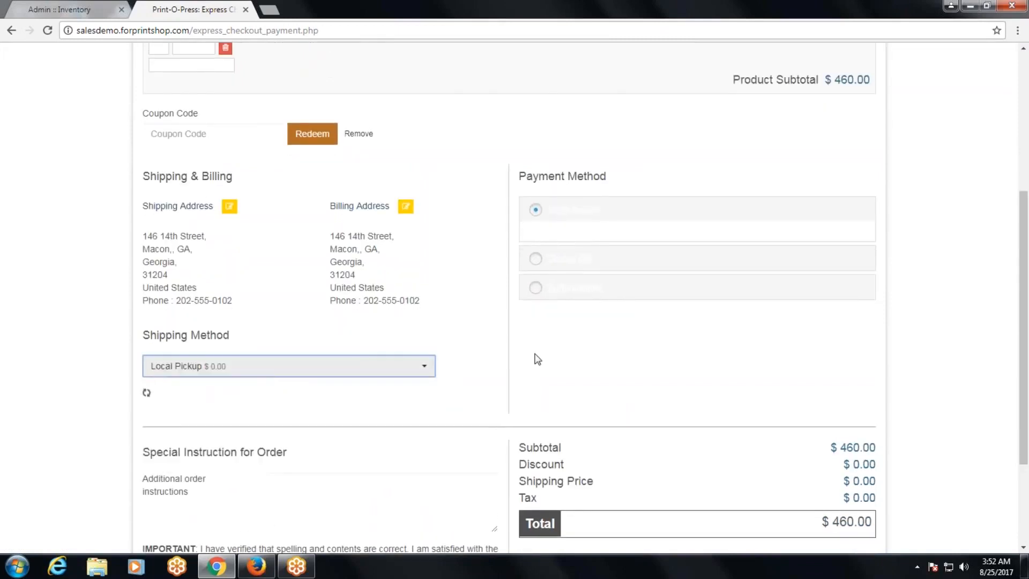
scroll(538, 360, "down", 3)
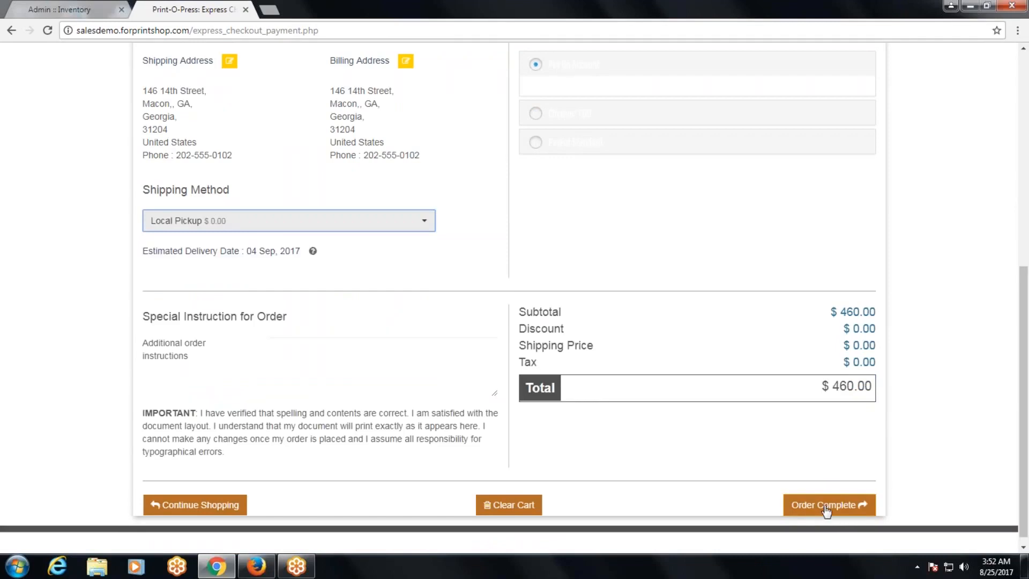
left_click(826, 510)
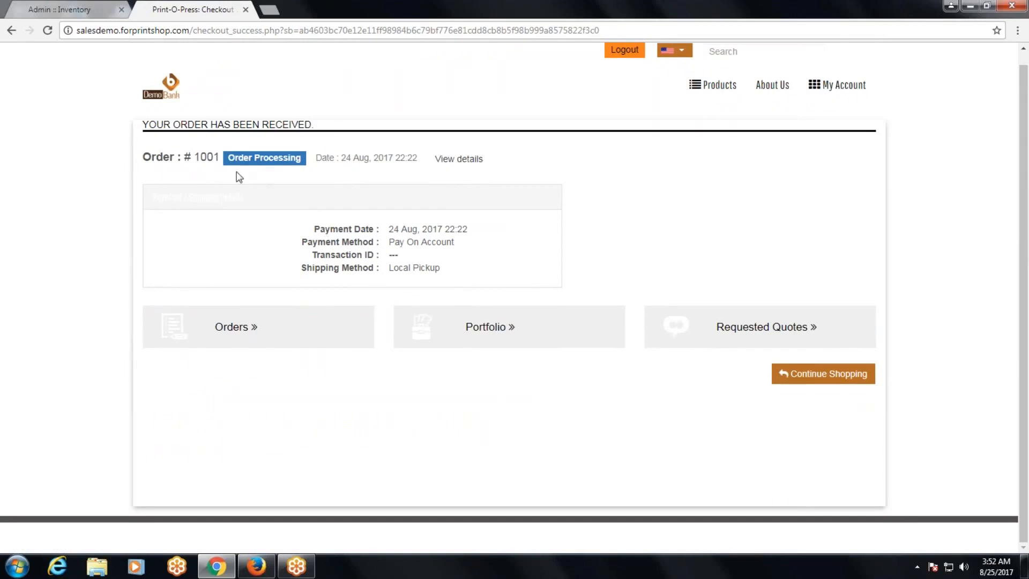
Open the placed order's details and check the business card's Inventory option and First Shipment Quantity
left_click_drag(197, 158, 221, 157)
left_click(221, 157)
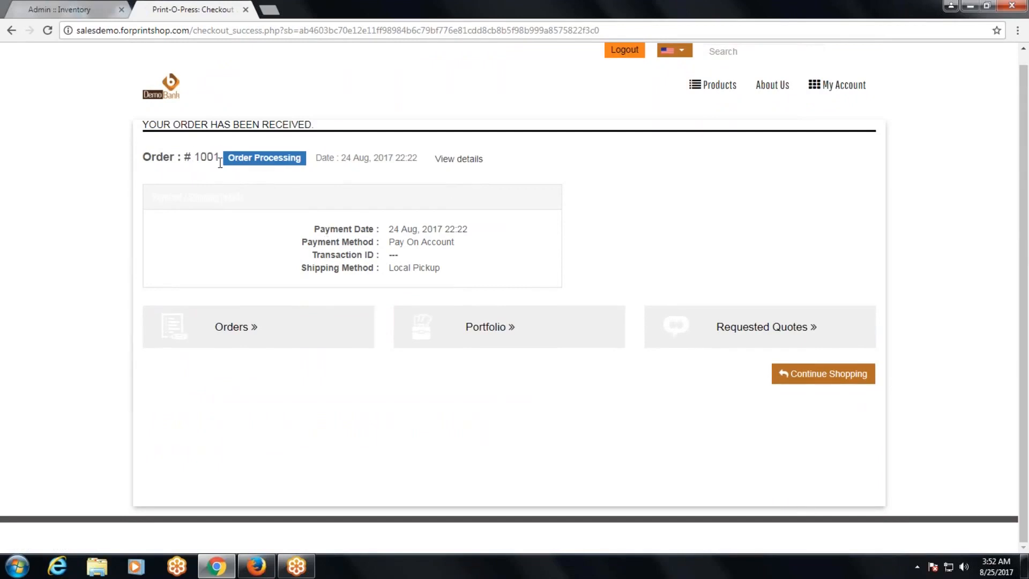
left_click(450, 165)
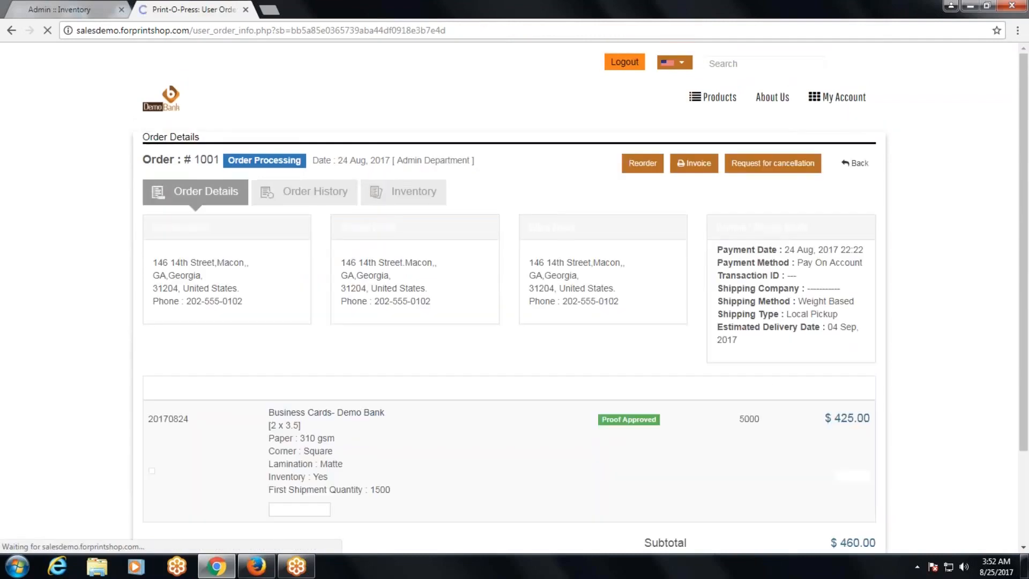
scroll(472, 308, "down", 2)
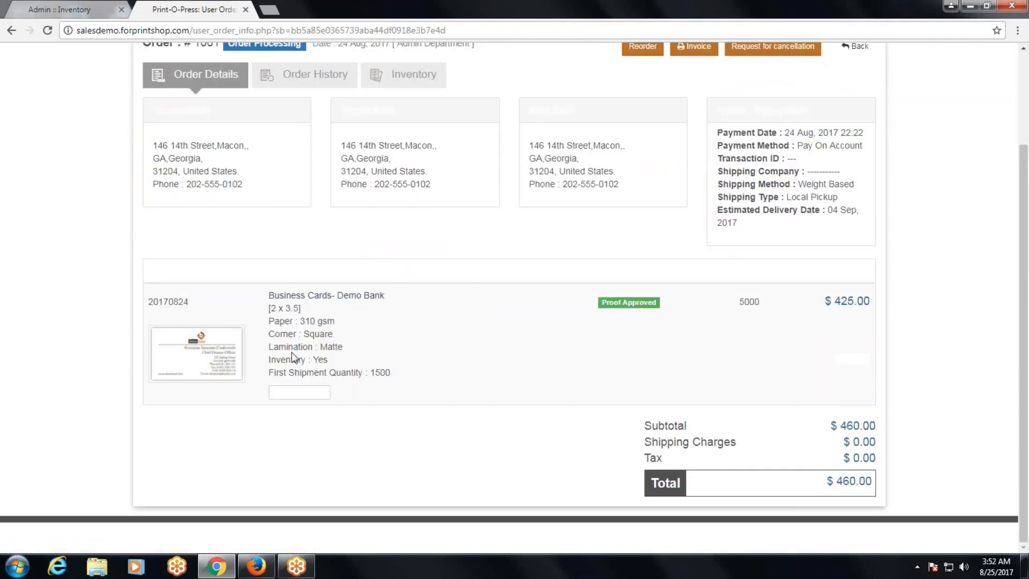
left_click_drag(284, 361, 328, 360)
left_click_drag(270, 376, 414, 380)
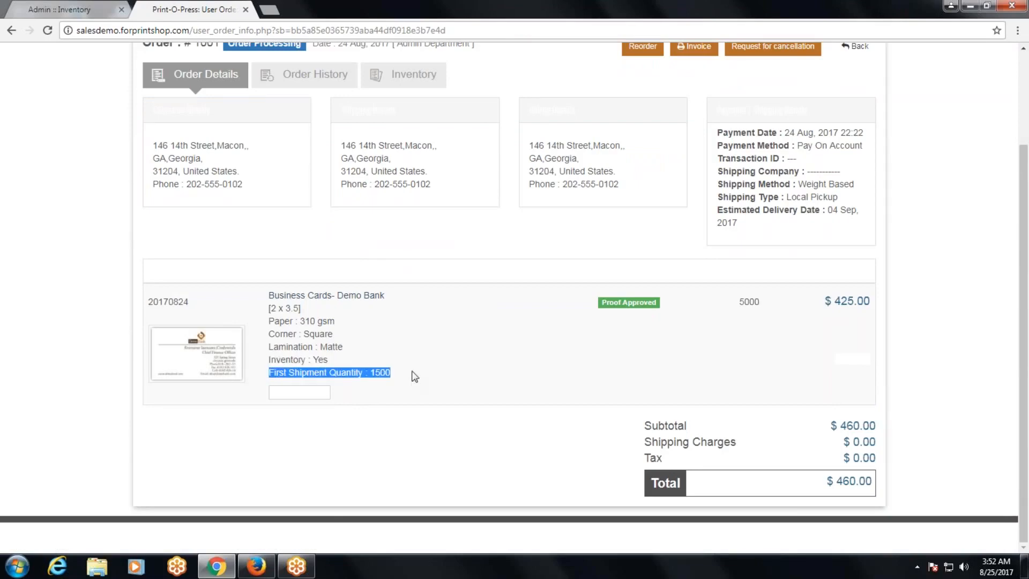
left_click(416, 375)
scroll(472, 356, "up", 3)
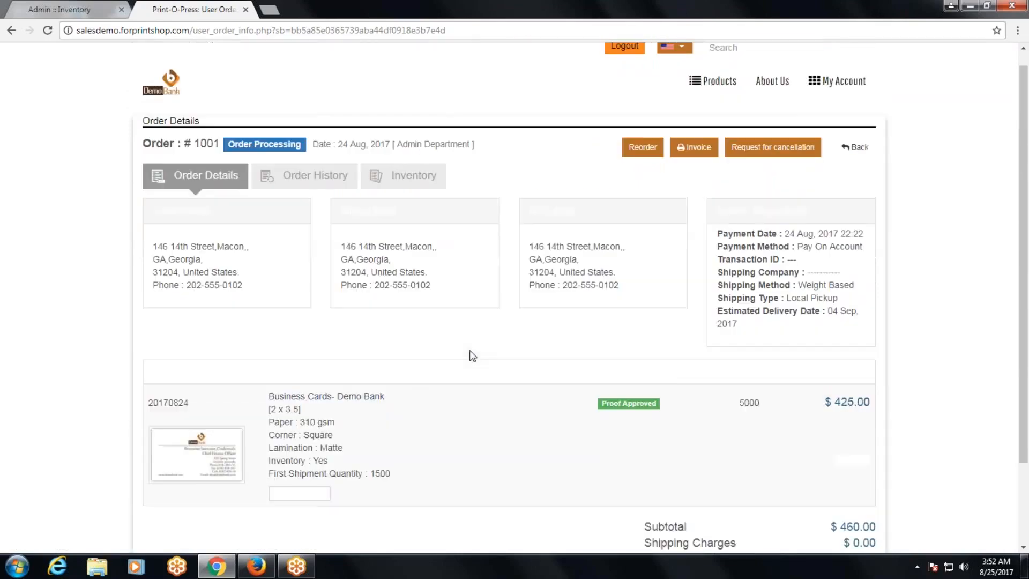
Open the order's inventory information and examine the remaining quantity and the request/tracking history
left_click(395, 198)
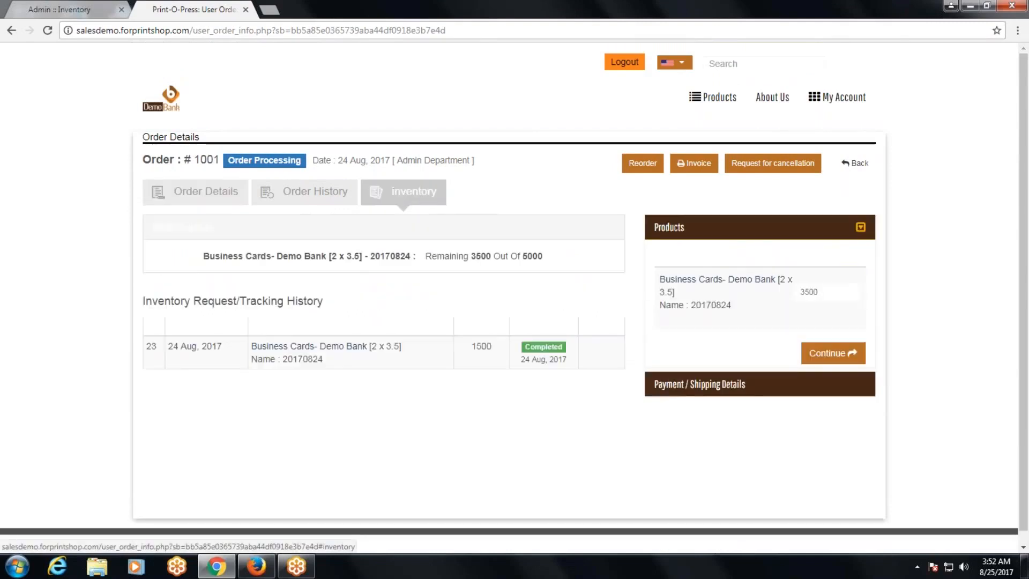
scroll(416, 213, "down", 1)
left_click_drag(430, 244, 548, 252)
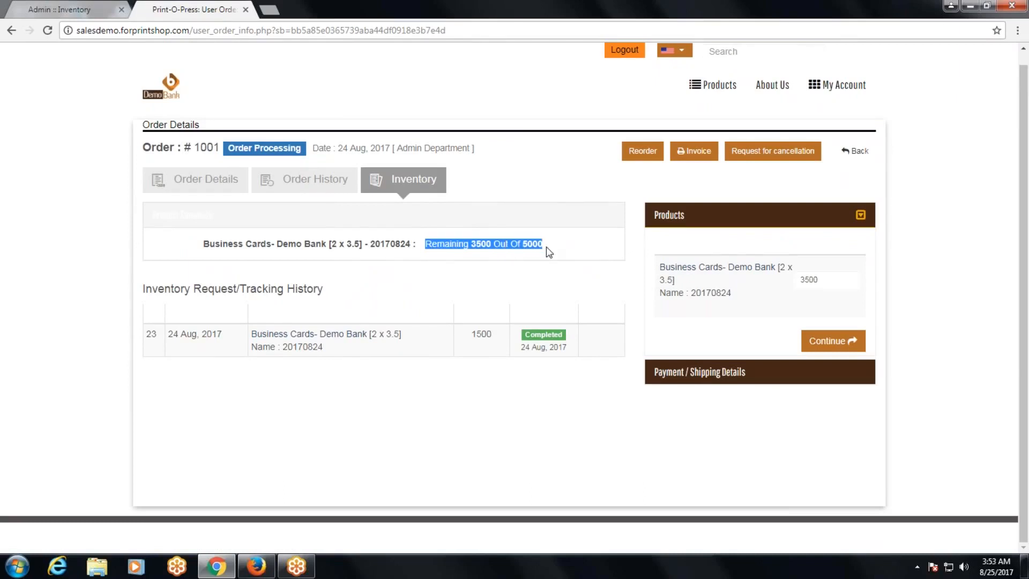
left_click(493, 245)
left_click_drag(491, 245, 472, 246)
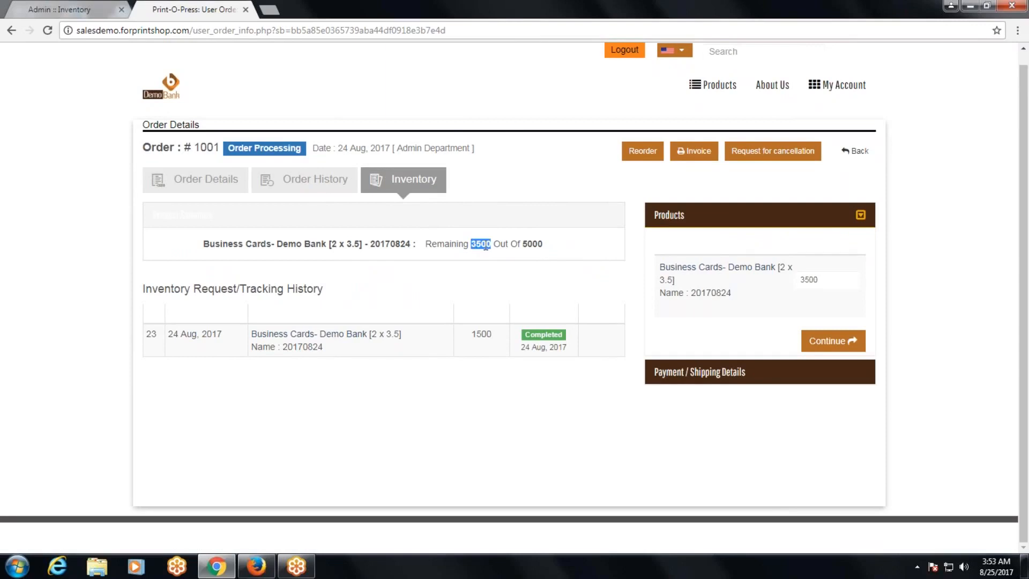
left_click(485, 255)
left_click_drag(186, 334, 572, 352)
left_click(417, 336)
Log out of the DemoBank storefront, log back in with the saved credentials, and continue in My Account (Admin Department)
left_click(621, 51)
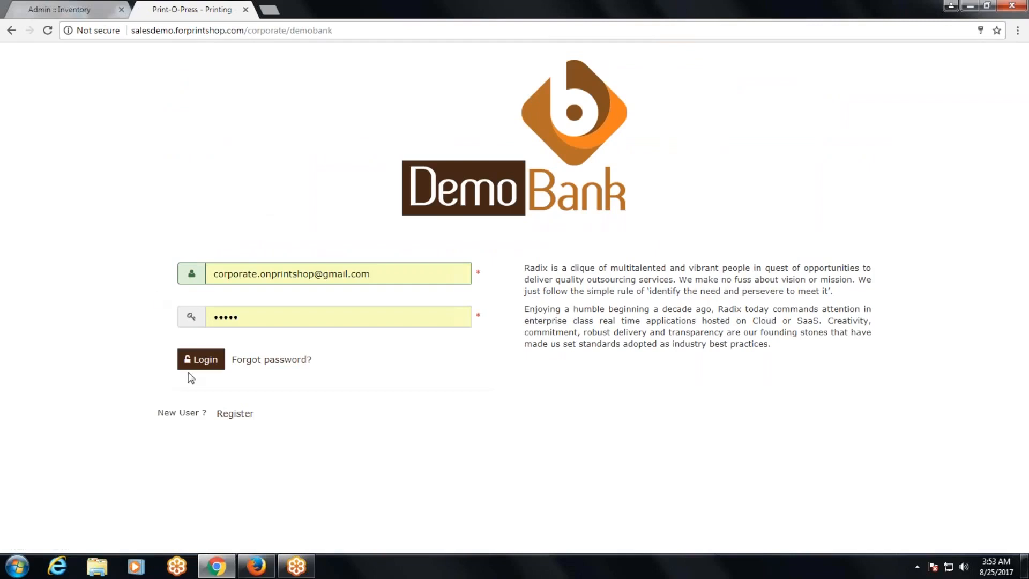
key("Return")
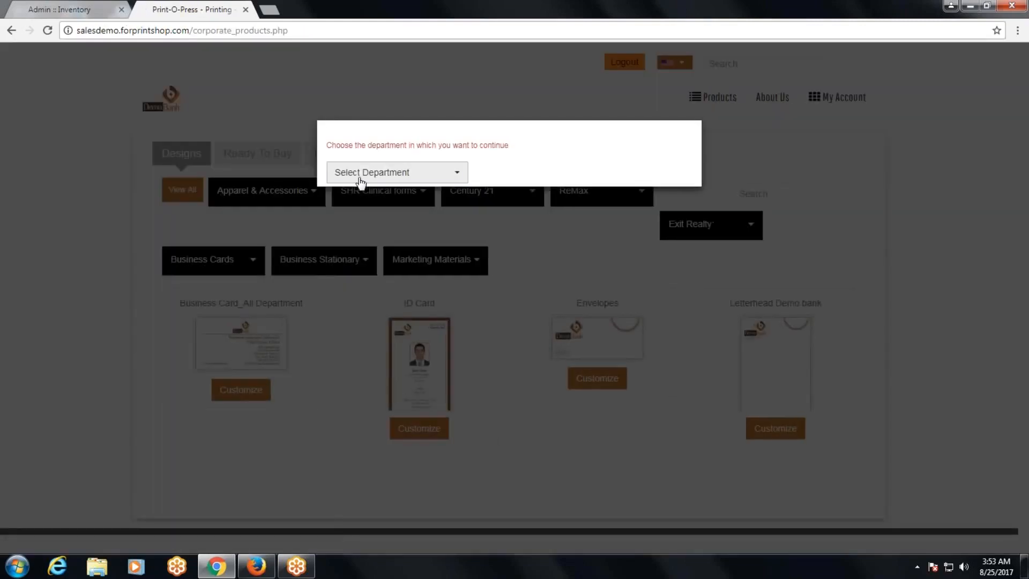
left_click(360, 177)
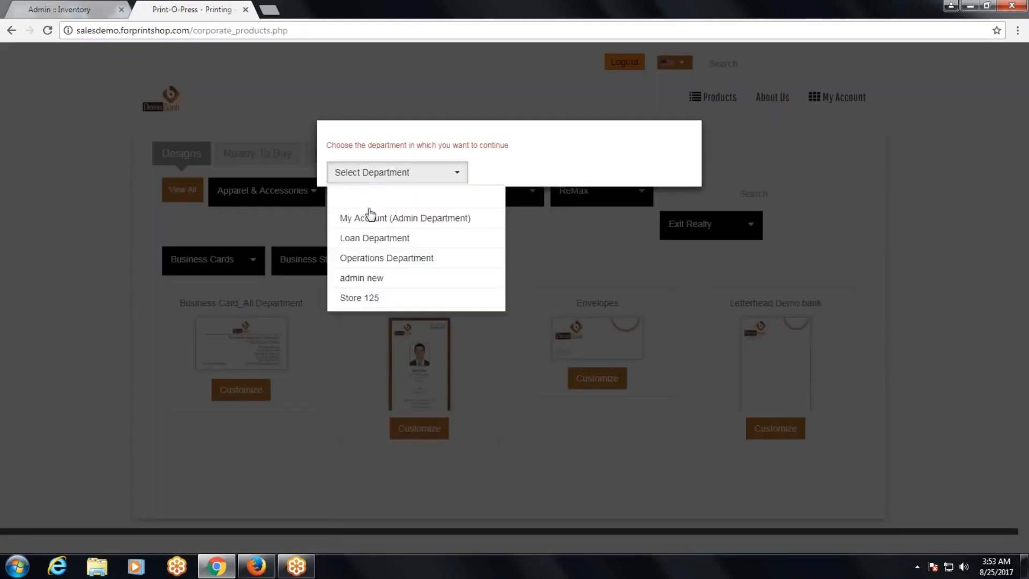
left_click(370, 219)
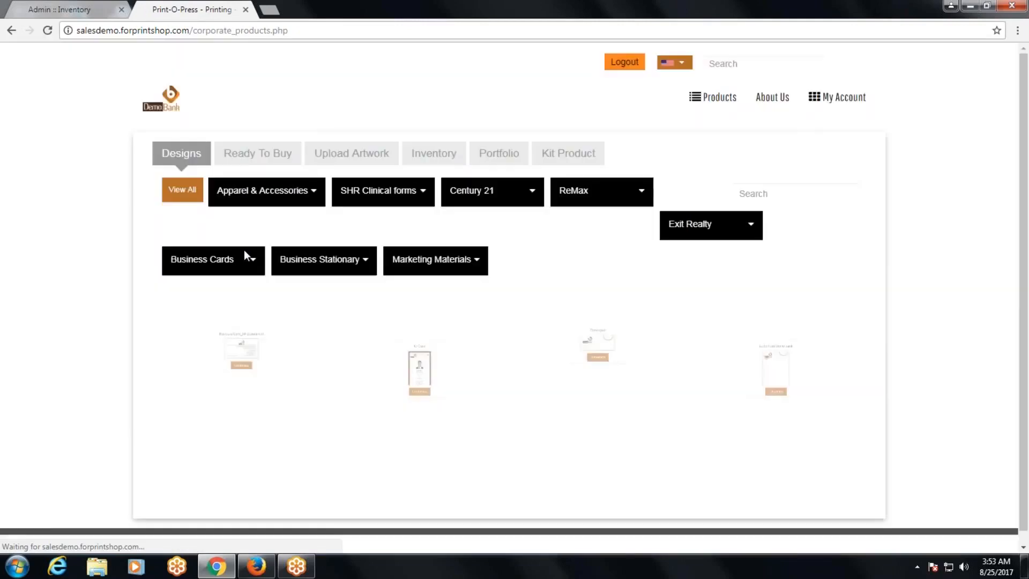
left_click(322, 259)
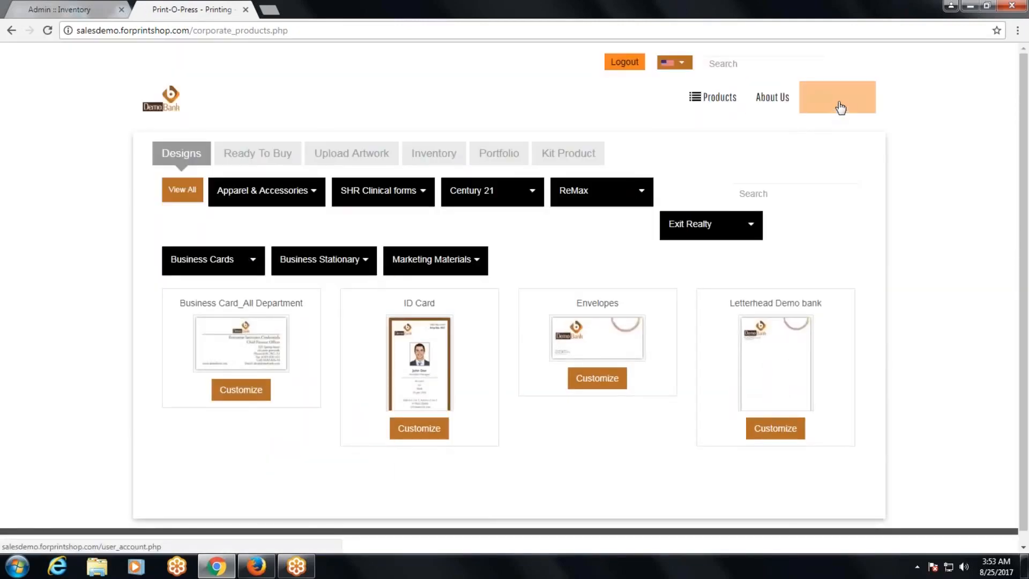
Go to the account's inventory list and view the inventory record of business card 20170824
mouse_move(841, 107)
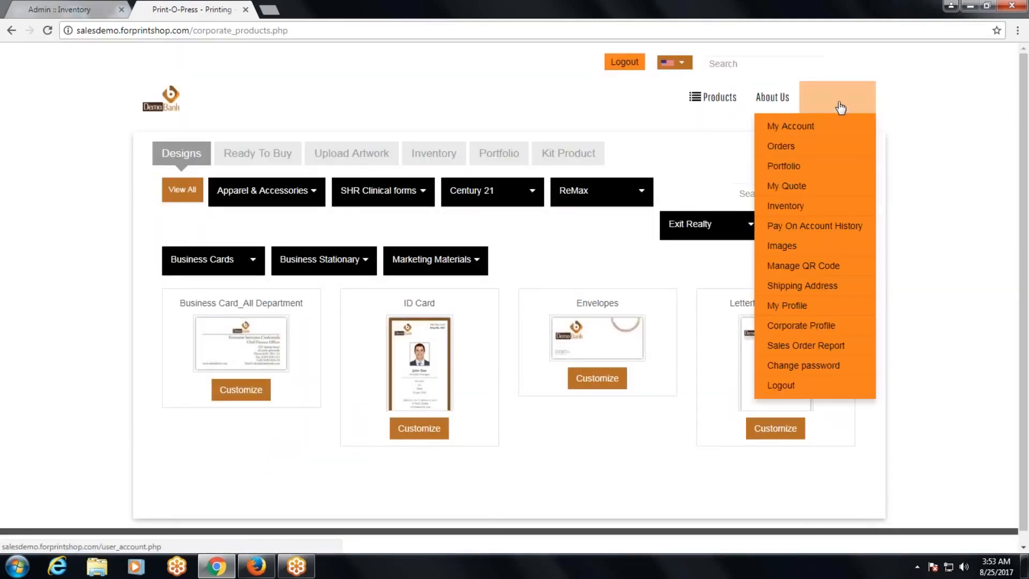
left_click(801, 207)
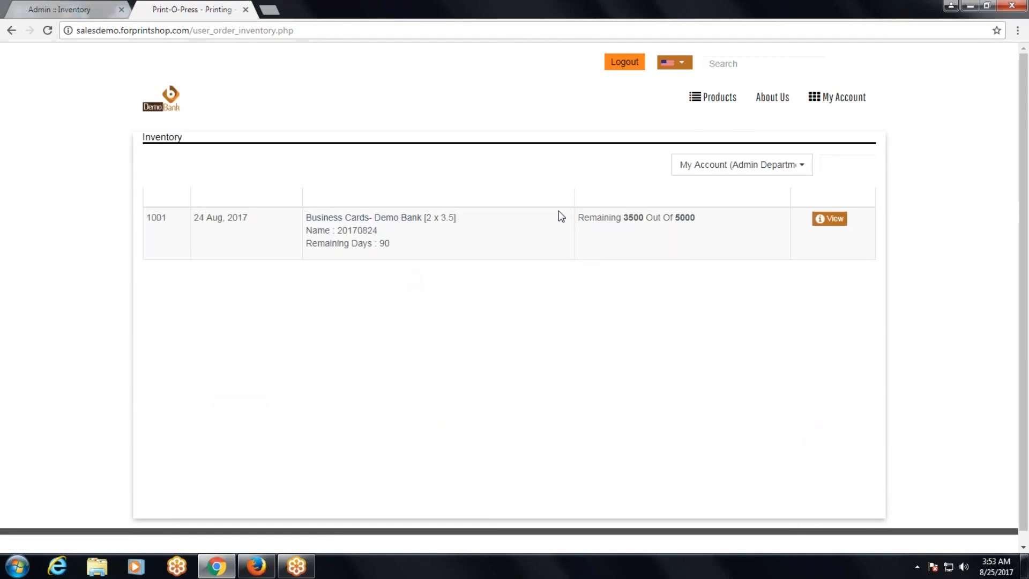
left_click_drag(190, 227, 829, 220)
left_click(837, 225)
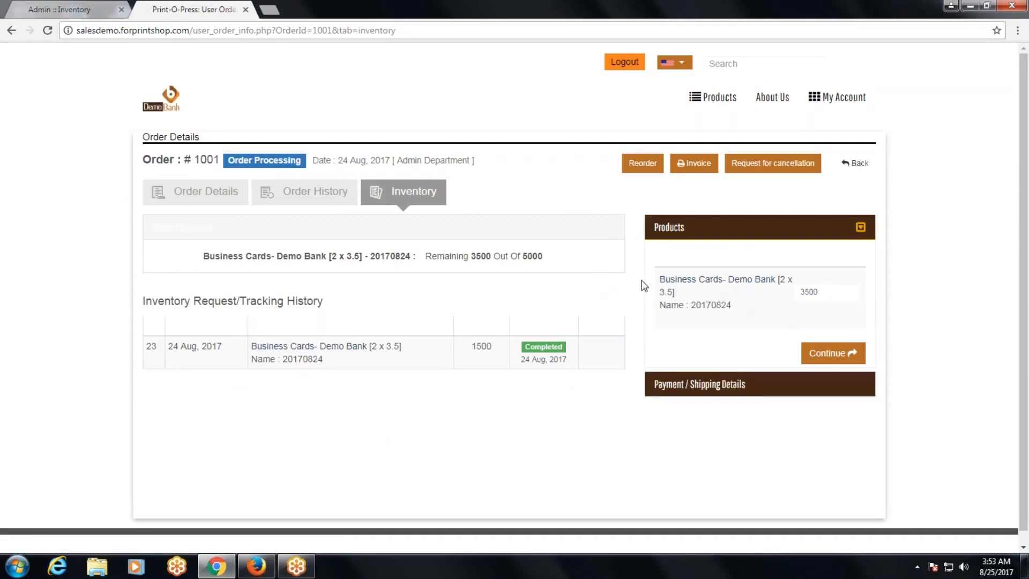
Set the shipment request quantity for business card 20170824 to 1200 and continue to the payment and shipping details
scroll(645, 287, "down", 1)
double_click(832, 279)
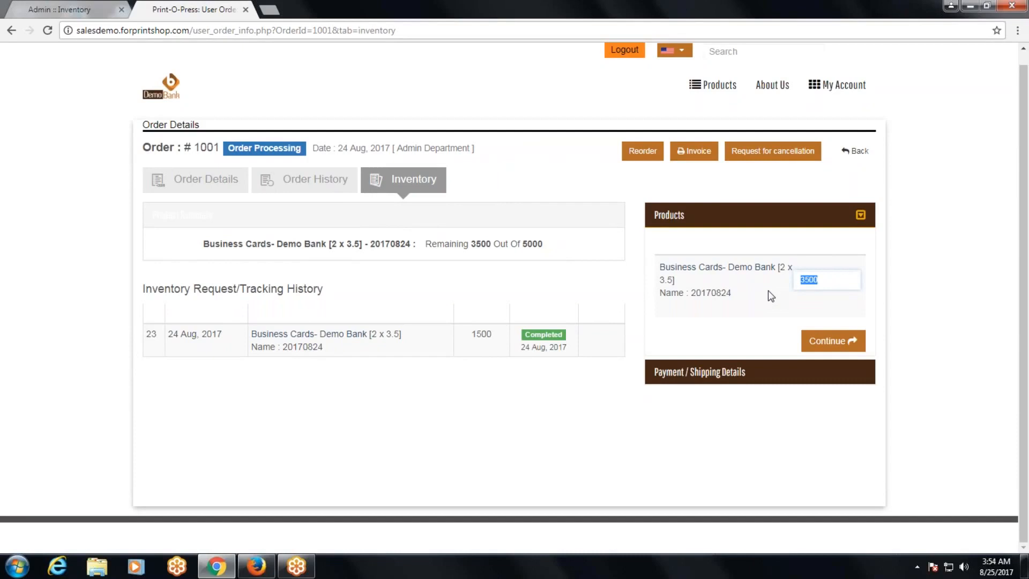
type("1200")
left_click(837, 350)
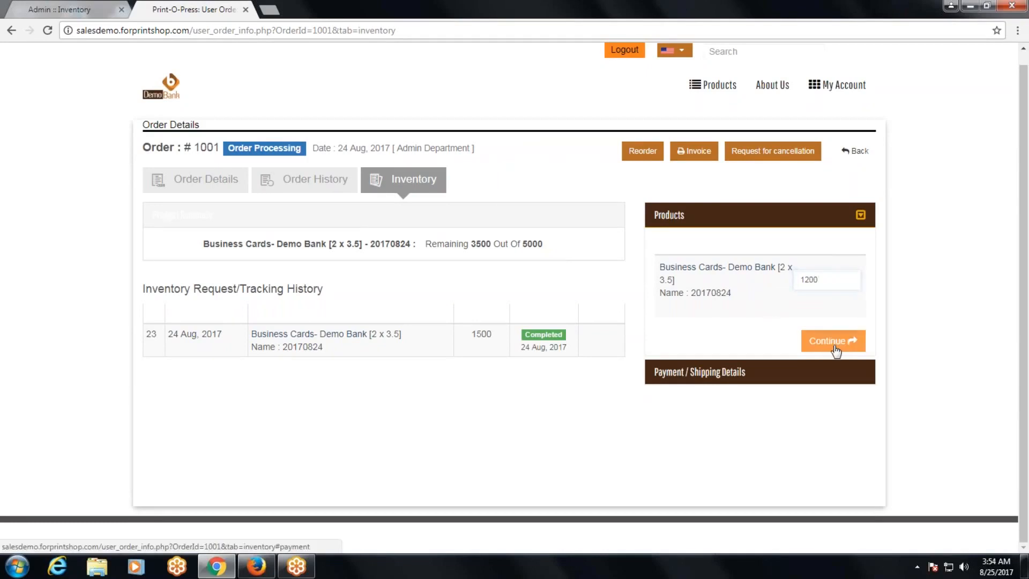
Select Local Pickup for the shipment request, check the shipment handling cost, and continue to payment
scroll(791, 350, "down", 2)
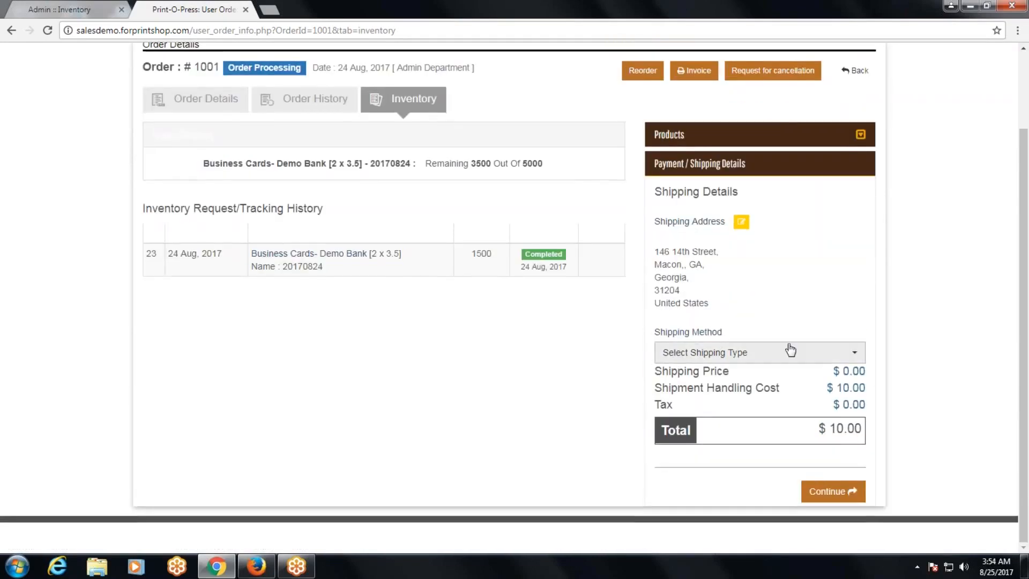
left_click(790, 350)
left_click(697, 437)
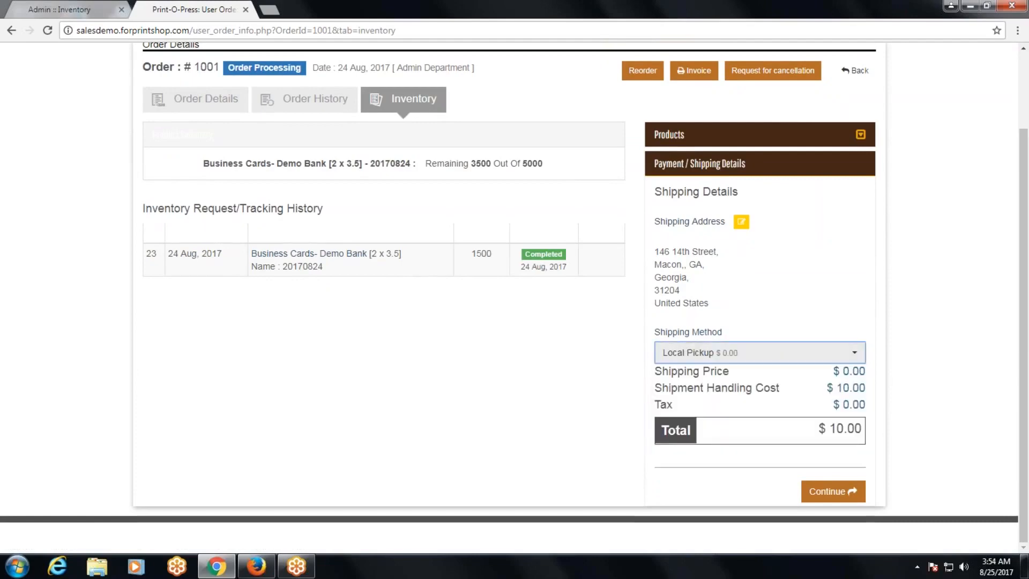
left_click_drag(657, 387, 865, 385)
left_click(804, 391)
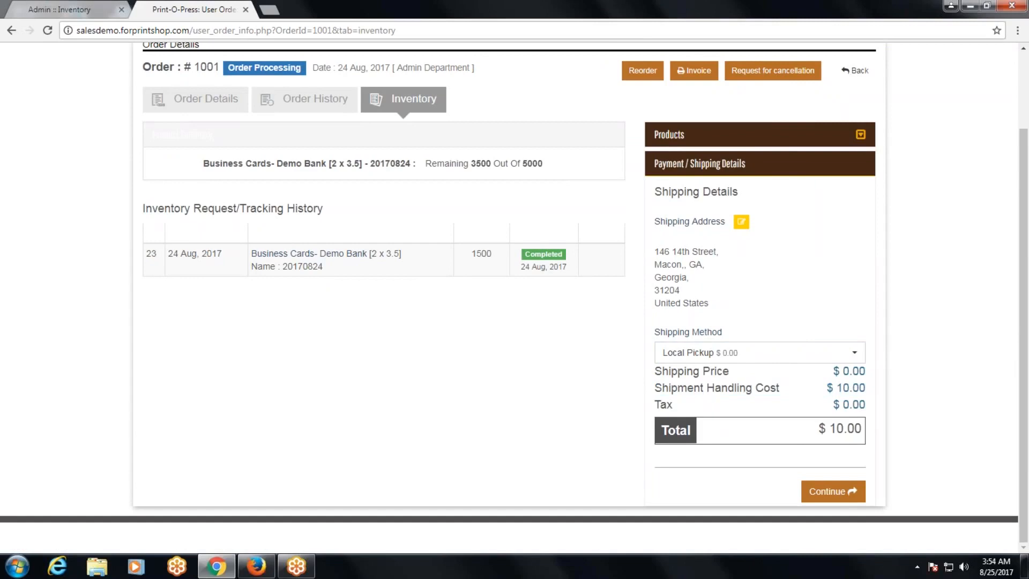
left_click(839, 492)
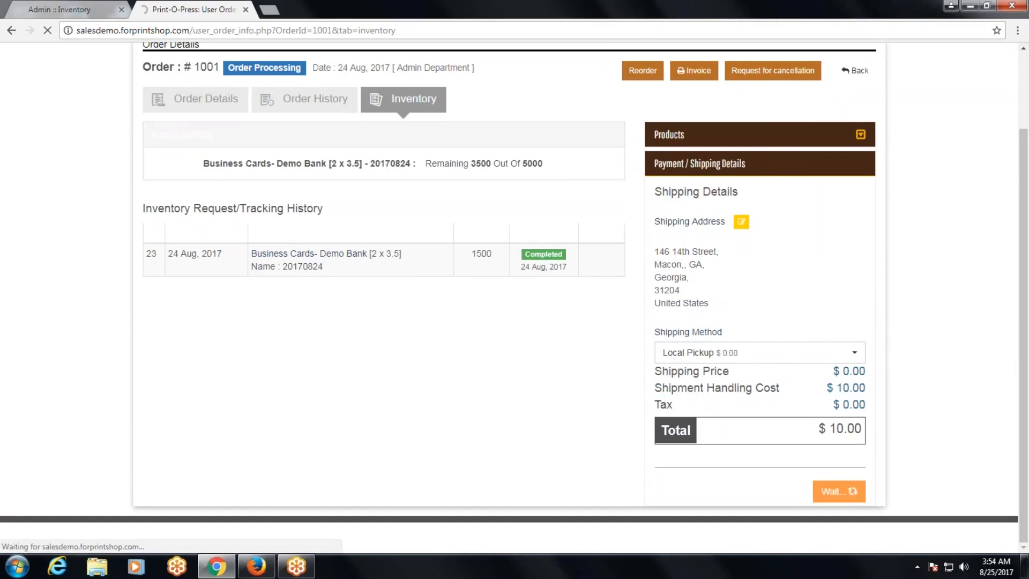
Pay for the 1200-card shipment request using Pay On Account
scroll(343, 407, "down", 2)
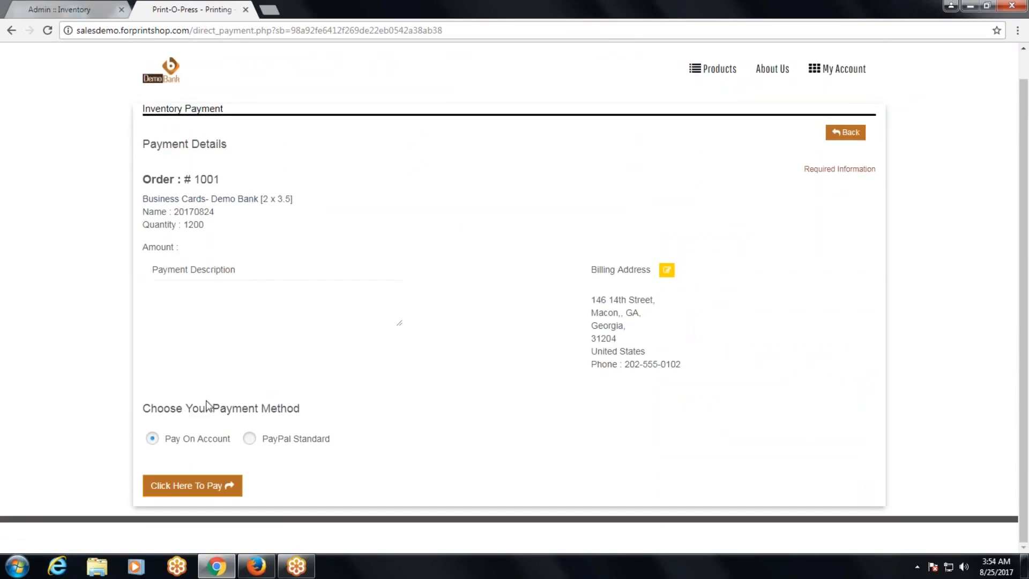
left_click_drag(206, 408, 301, 409)
left_click(225, 488)
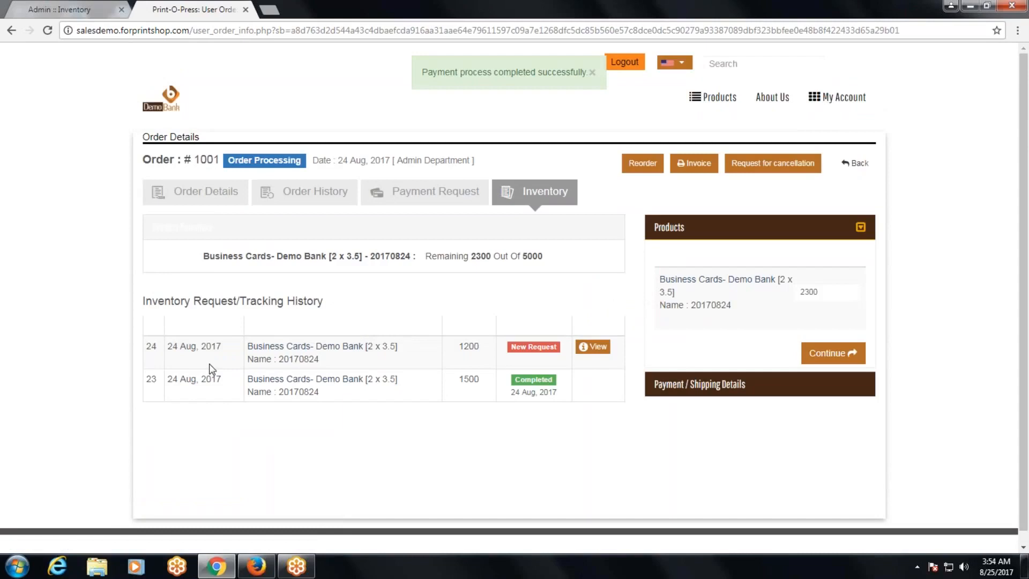
Examine the new request's product, quantity and status in the Inventory Request/Tracking History
left_click_drag(145, 346, 485, 358)
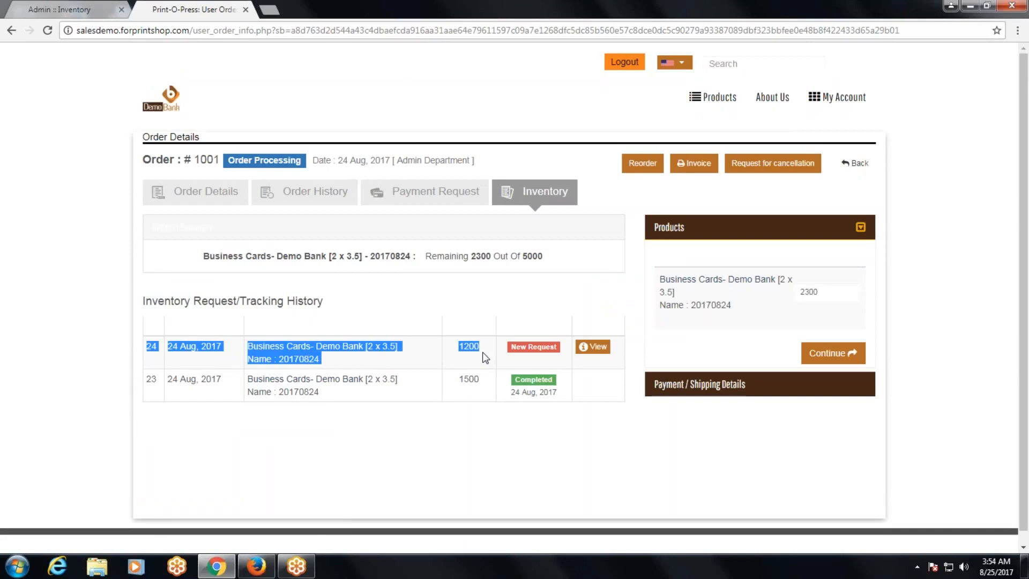
left_click(485, 358)
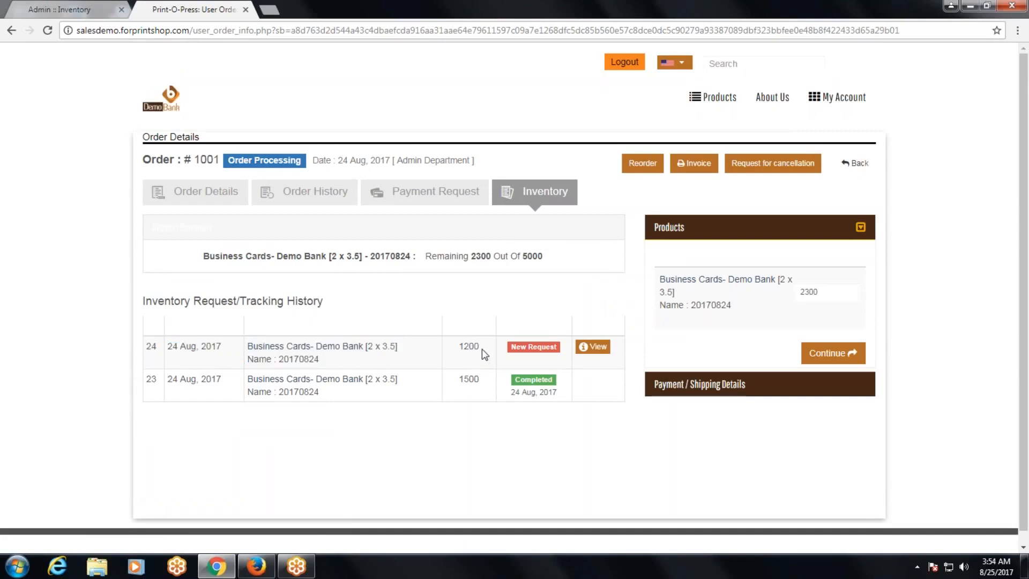
double_click(467, 347)
left_click(460, 351)
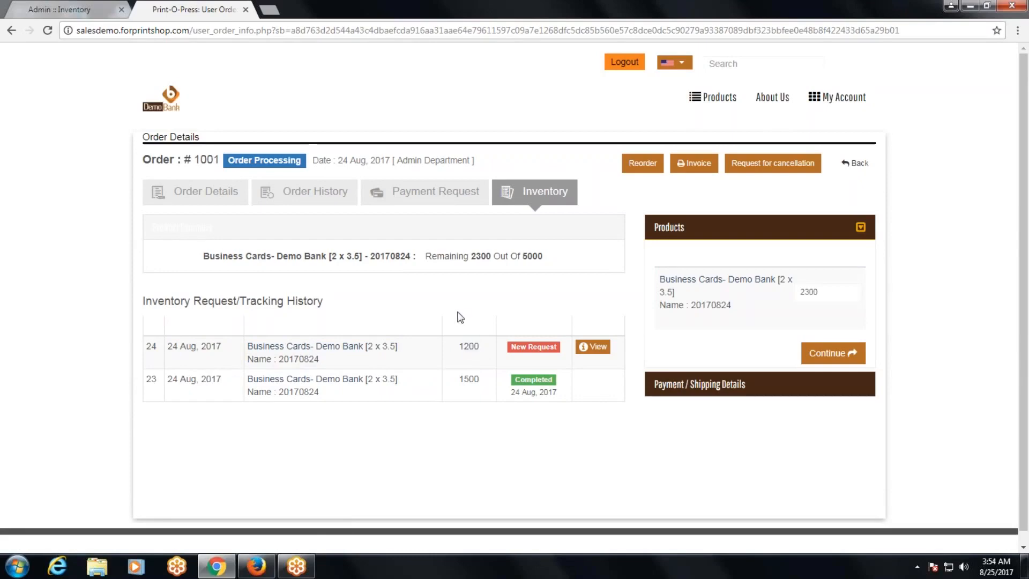
Switch to the OnPrintShop admin site, open the order list, and locate the newest DemoBank order
left_click(71, 11)
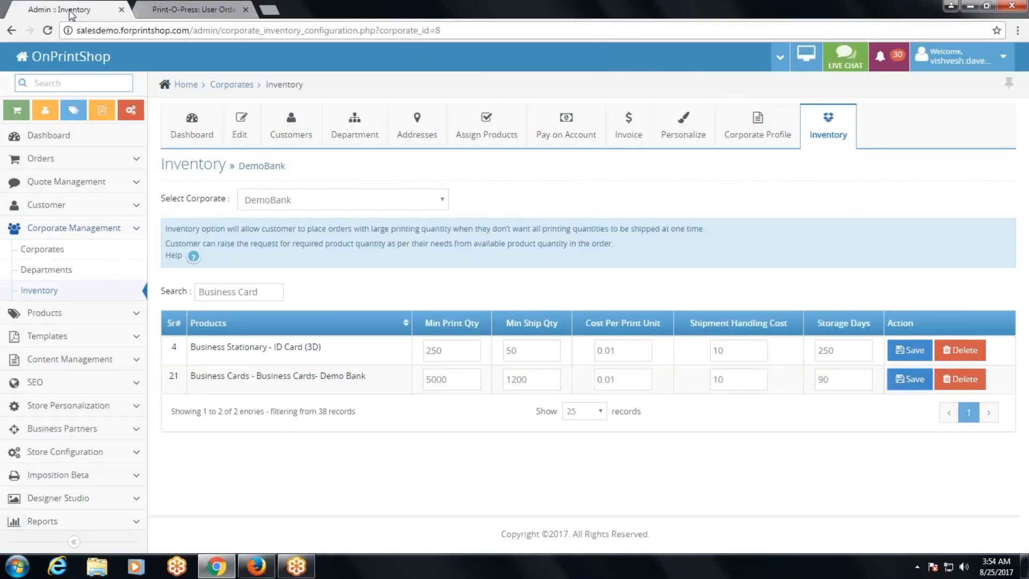
left_click(41, 159)
left_click(38, 180)
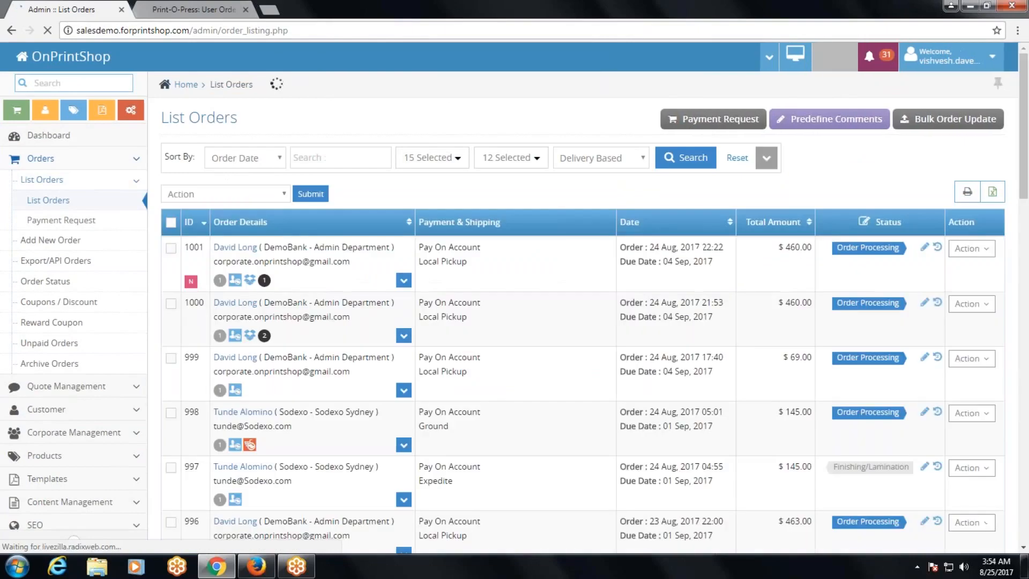
double_click(193, 248)
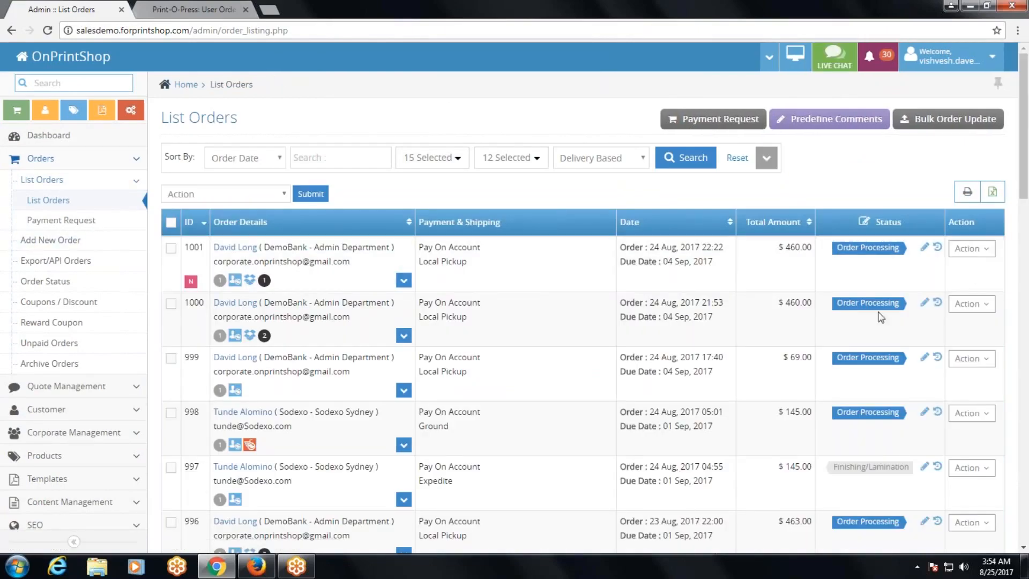
Open the newest DemoBank order for viewing and examine its business card product options, inventory setting and first shipment quantity
left_click(974, 254)
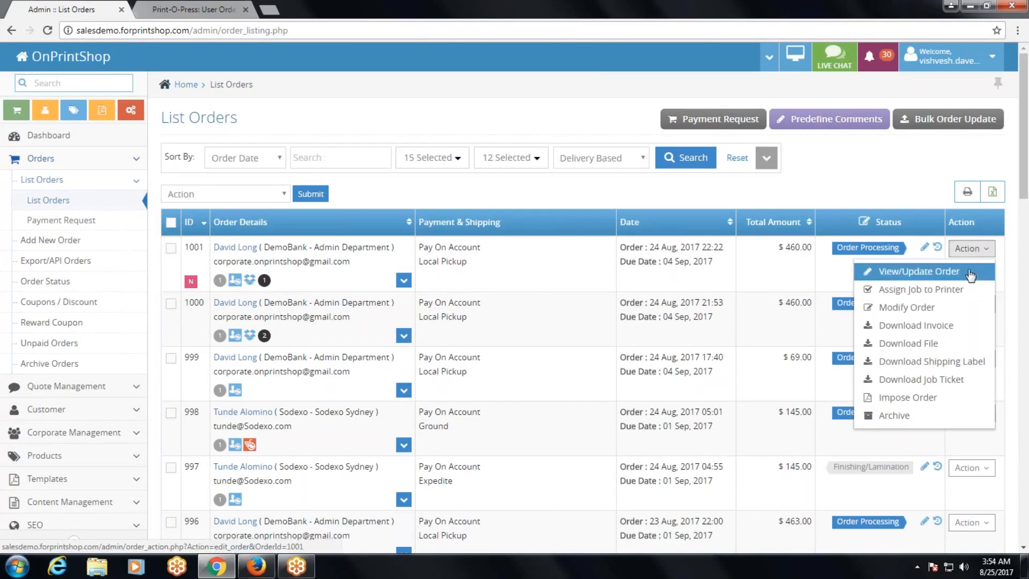
left_click(971, 272)
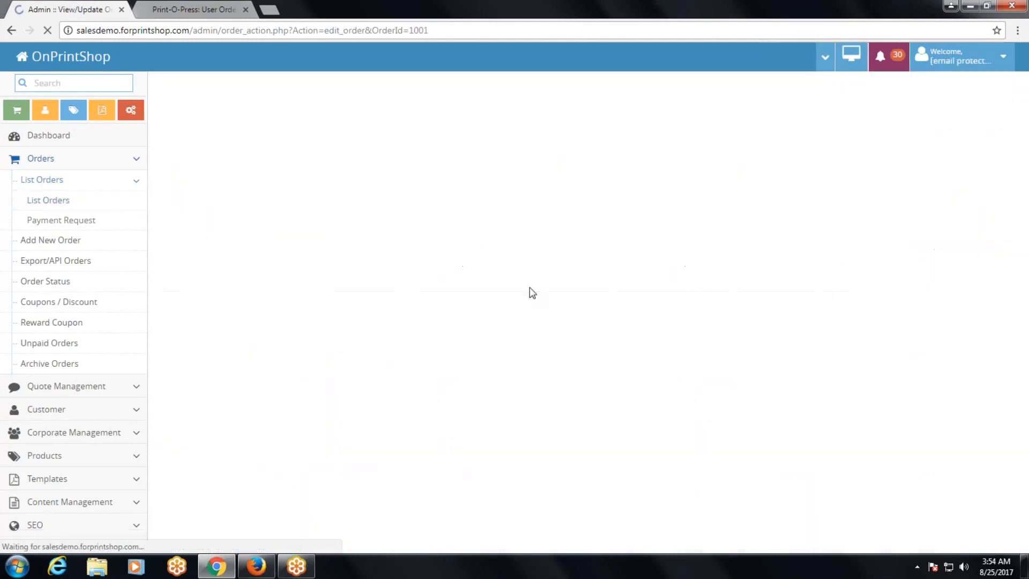
scroll(331, 304, "down", 2)
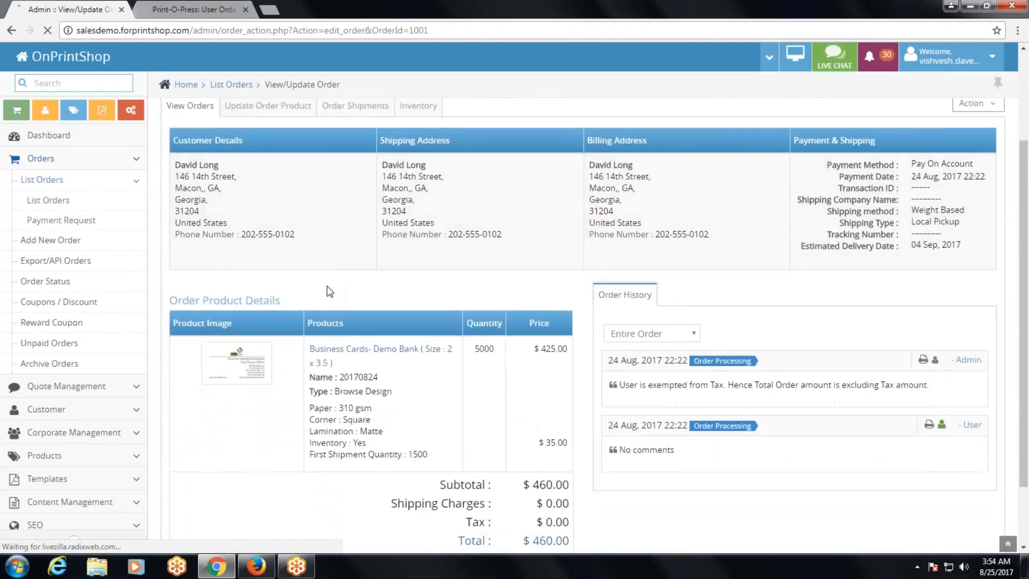
scroll(327, 292, "down", 2)
left_click_drag(310, 268, 435, 382)
left_click(430, 349)
left_click_drag(318, 365, 434, 374)
left_click(432, 324)
scroll(428, 322, "up", 4)
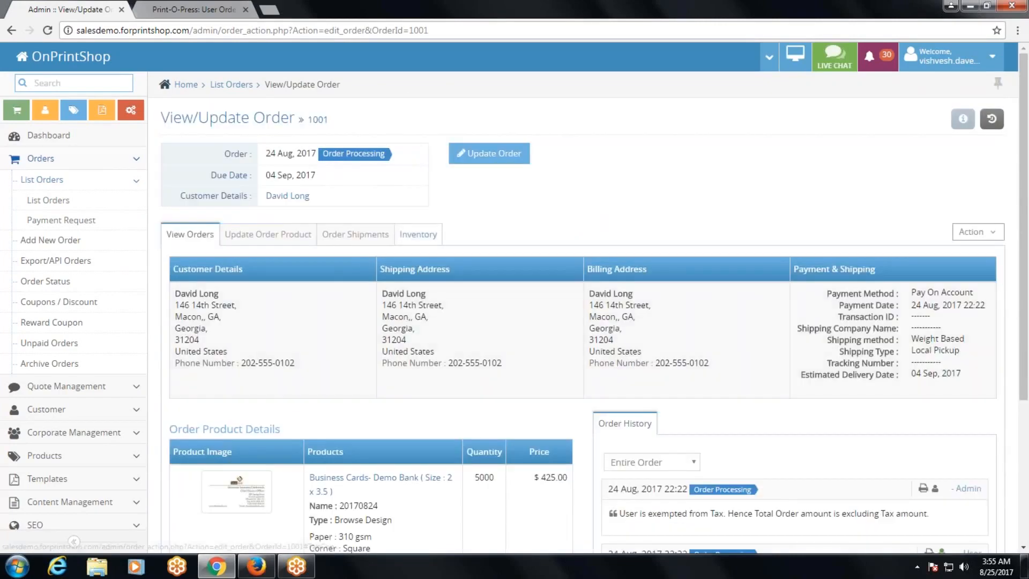
Show the order's inventory requests and compare the first request with the newer one by date, quantity, shipping and status
left_click(414, 234)
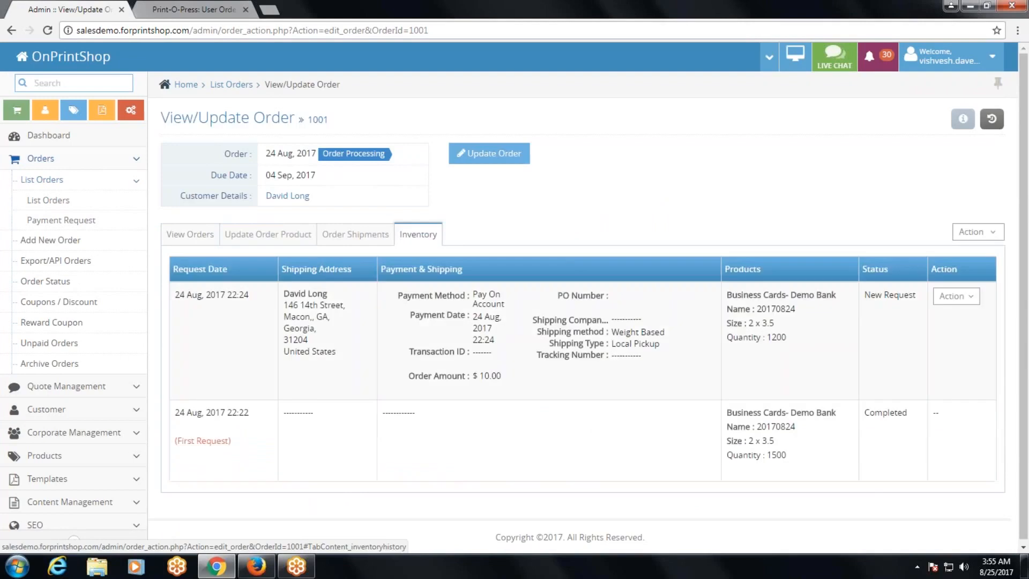
scroll(378, 295, "down", 1)
left_click_drag(189, 290, 875, 465)
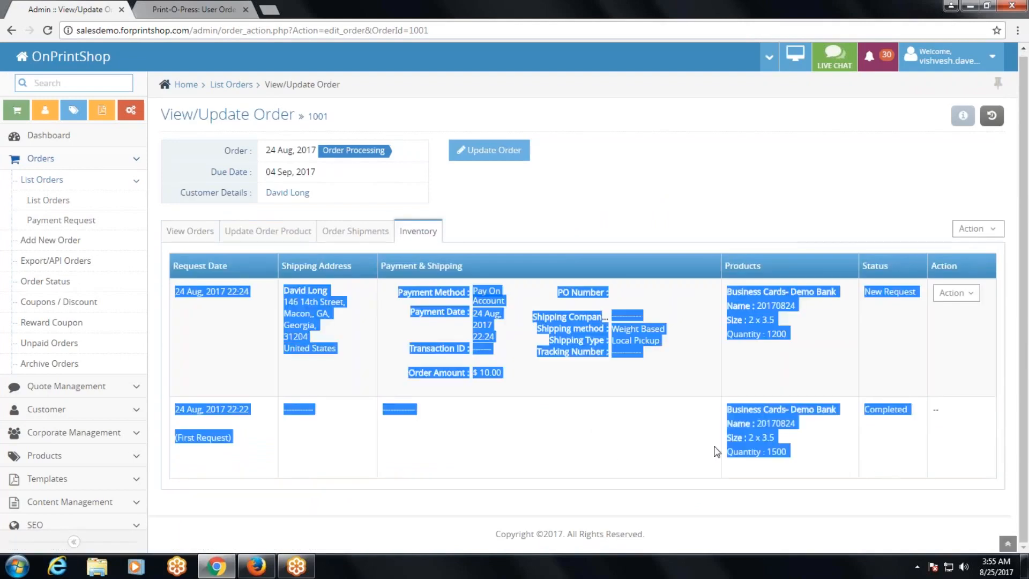
left_click(717, 452)
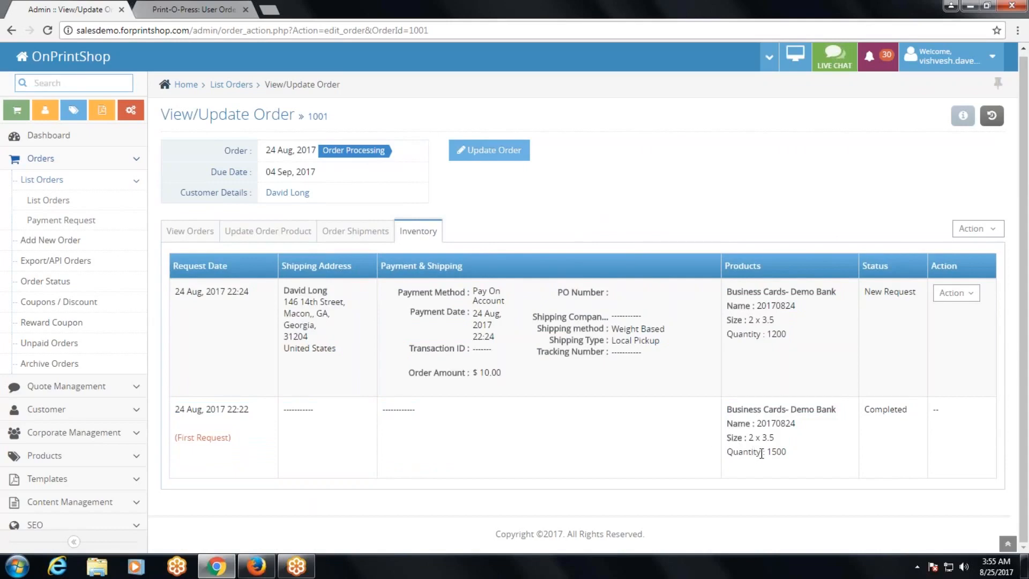
left_click_drag(180, 409, 801, 456)
left_click(801, 457)
left_click_drag(210, 292, 783, 333)
left_click(783, 333)
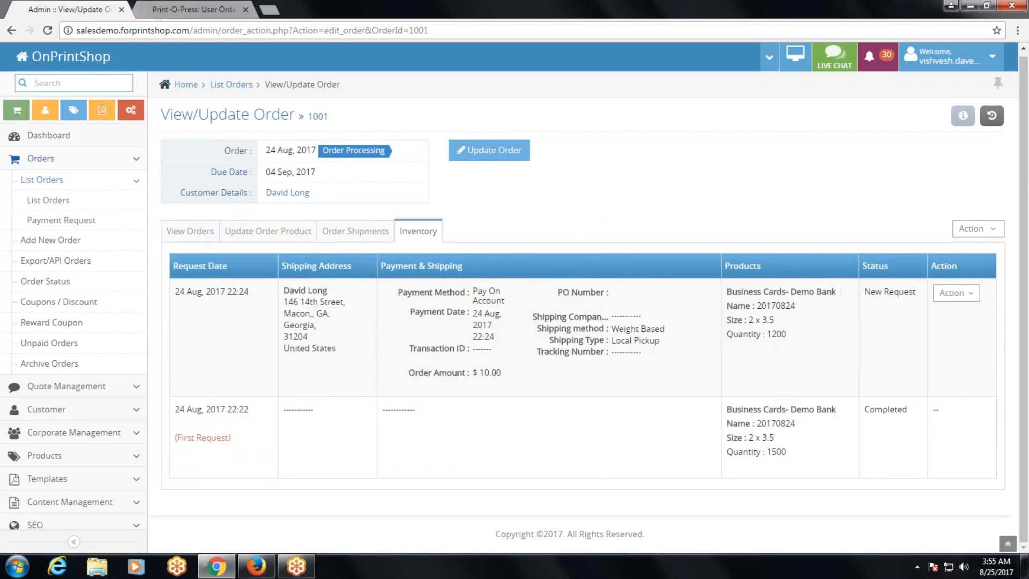